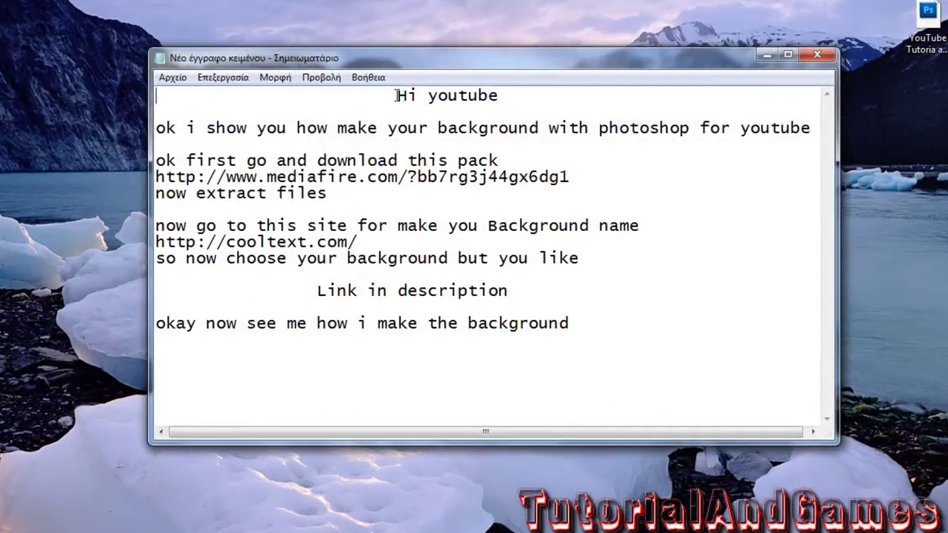
Read through the note lines and select the mediafire.com download URL for copying.
{"action": "left_click_drag", "start_coordinate": [409, 95], "coordinate": [496, 95]}
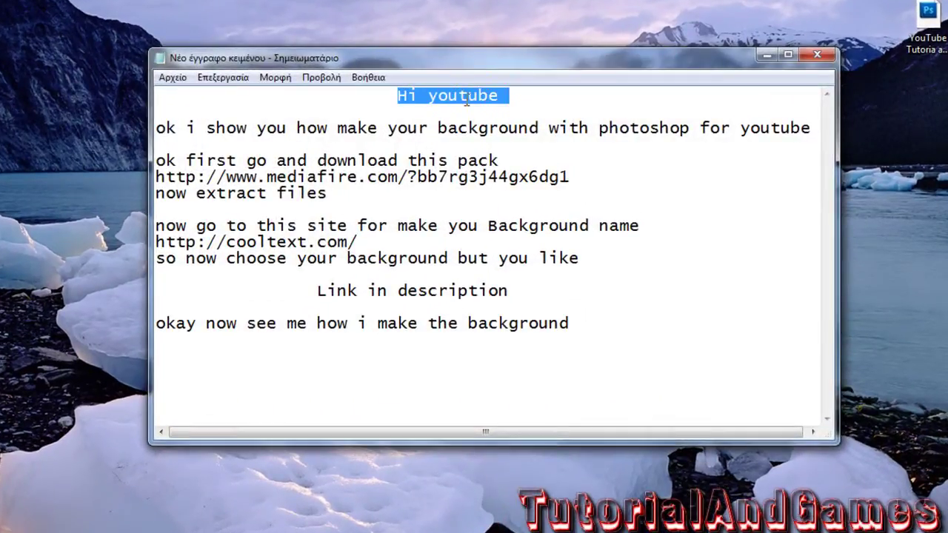
{"action": "left_click_drag", "start_coordinate": [158, 127], "coordinate": [741, 128]}
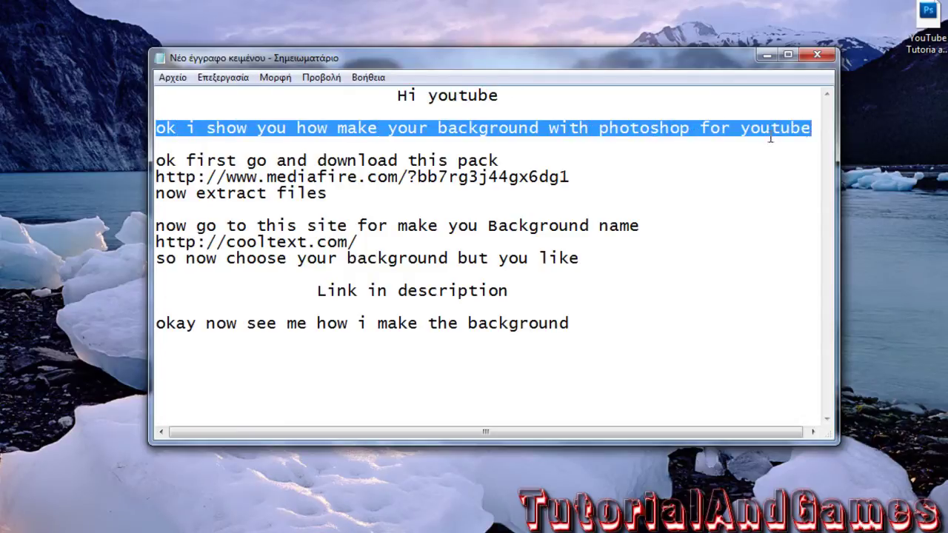
{"action": "left_click_drag", "start_coordinate": [157, 160], "coordinate": [501, 158]}
{"action": "left_click_drag", "start_coordinate": [161, 177], "coordinate": [575, 177]}
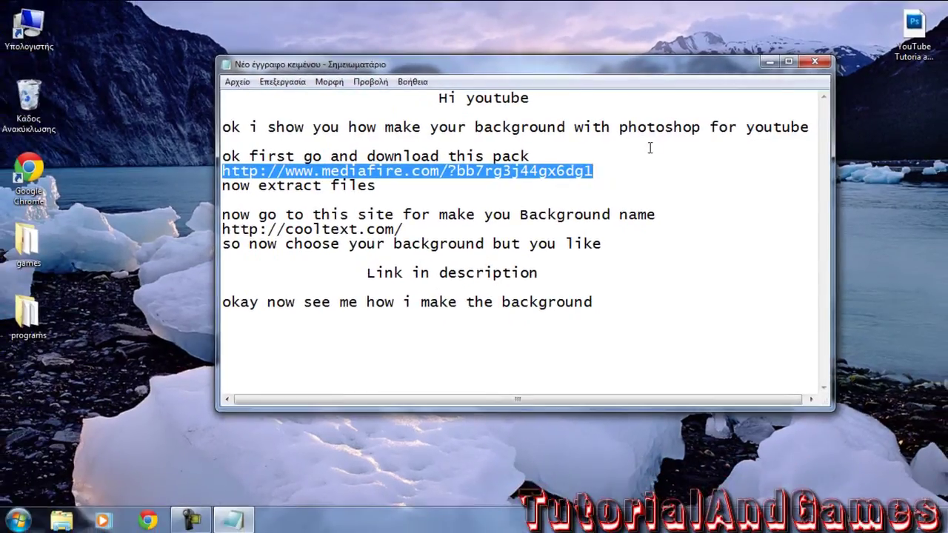
{"action": "left_click", "coordinate": [770, 61]}
Paste the MediaFire link into Chrome, download YouTube Background.7z, and close Chrome.
{"action": "left_click", "coordinate": [148, 521]}
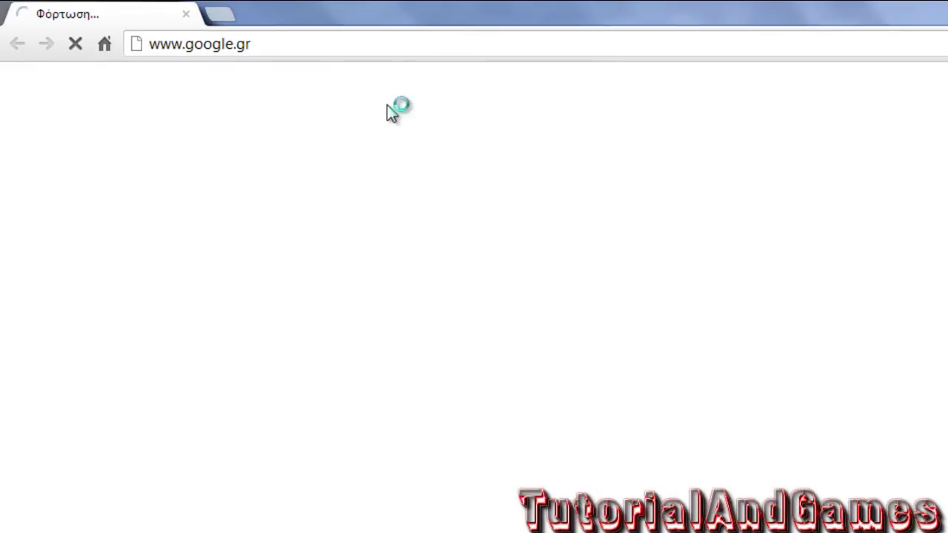
{"action": "left_click", "coordinate": [312, 45]}
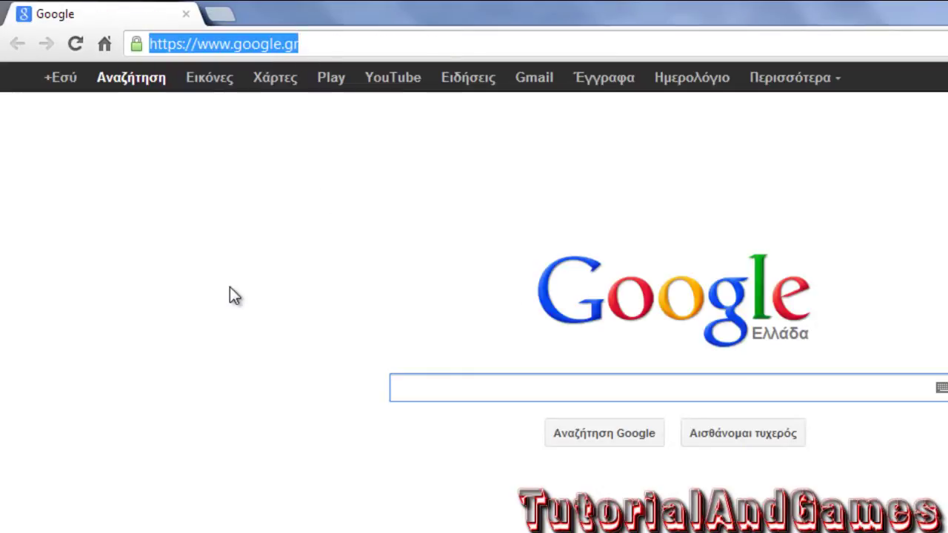
{"action": "type", "text": "http://www.mediafire.com/?bb7rg3j44gx6dg1"}
{"action": "key", "text": "Return"}
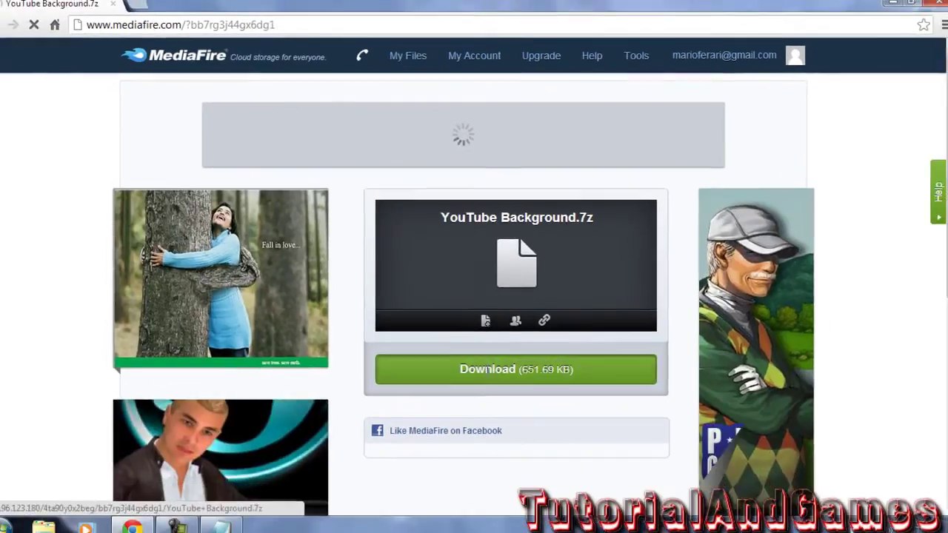
{"action": "left_click", "coordinate": [479, 390]}
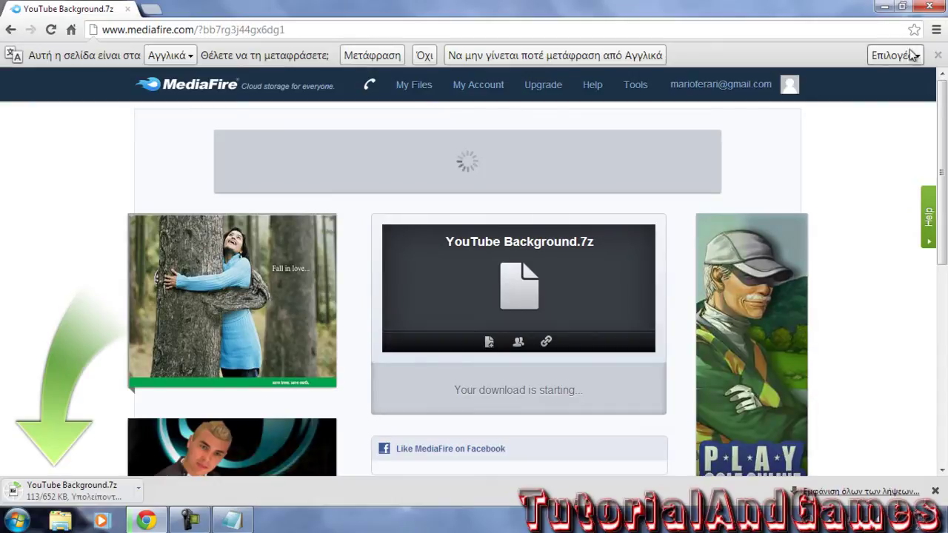
{"action": "left_click", "coordinate": [932, 7]}
Place the archive beside the notes file and read the 'now extract files' note line.
{"action": "left_click_drag", "start_coordinate": [45, 392], "coordinate": [418, 211]}
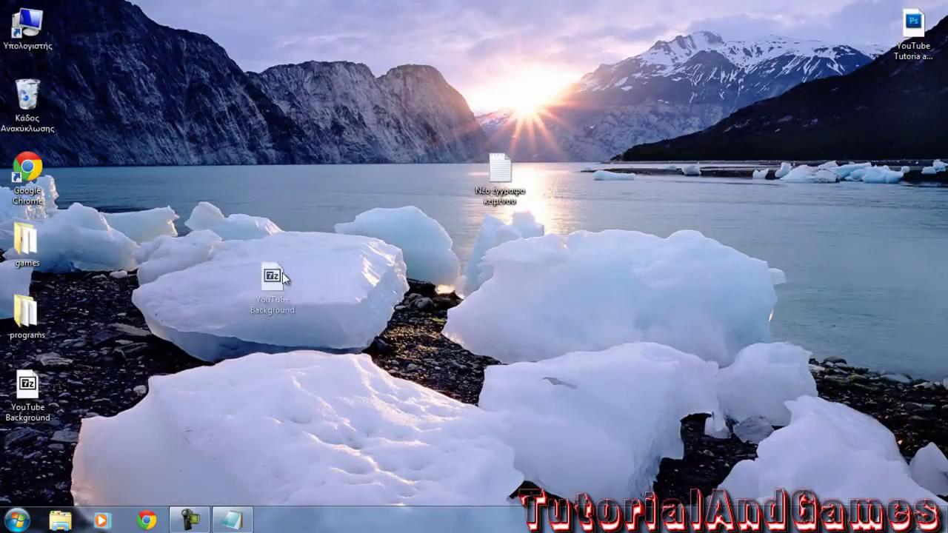
{"action": "left_click", "coordinate": [232, 521]}
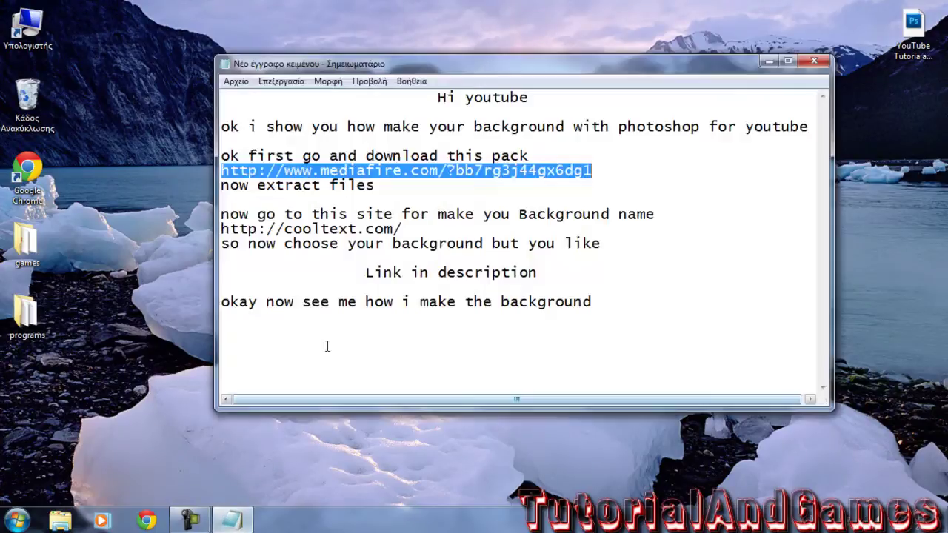
{"action": "left_click_drag", "start_coordinate": [222, 185], "coordinate": [378, 184]}
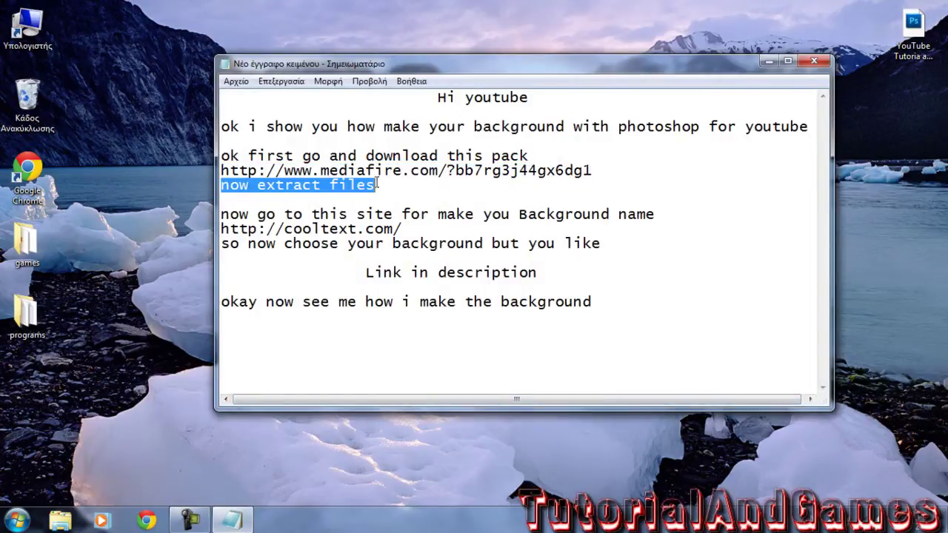
{"action": "left_click", "coordinate": [301, 206]}
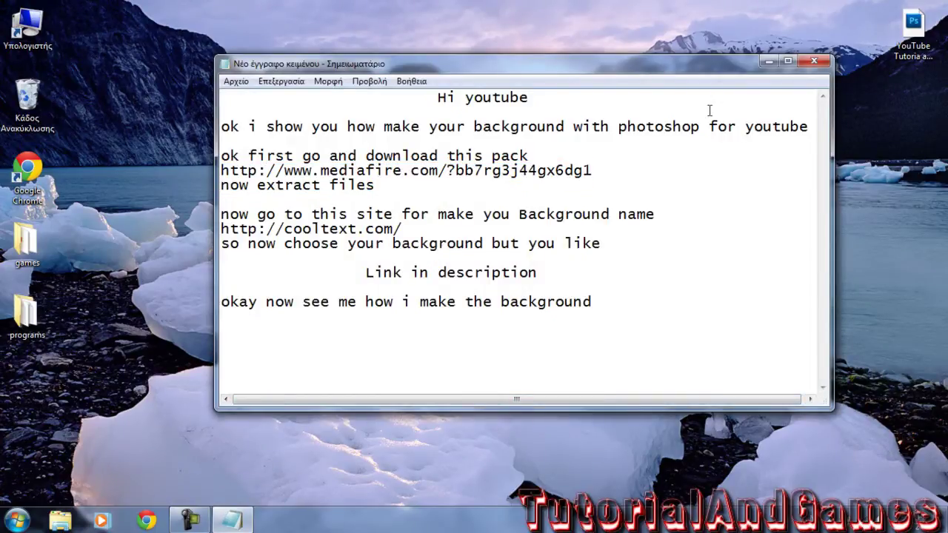
{"action": "left_click", "coordinate": [769, 64]}
Extract YouTube Background.7z here with 7-Zip and check the resulting pack folder's files.
{"action": "left_click_drag", "start_coordinate": [459, 174], "coordinate": [397, 174]}
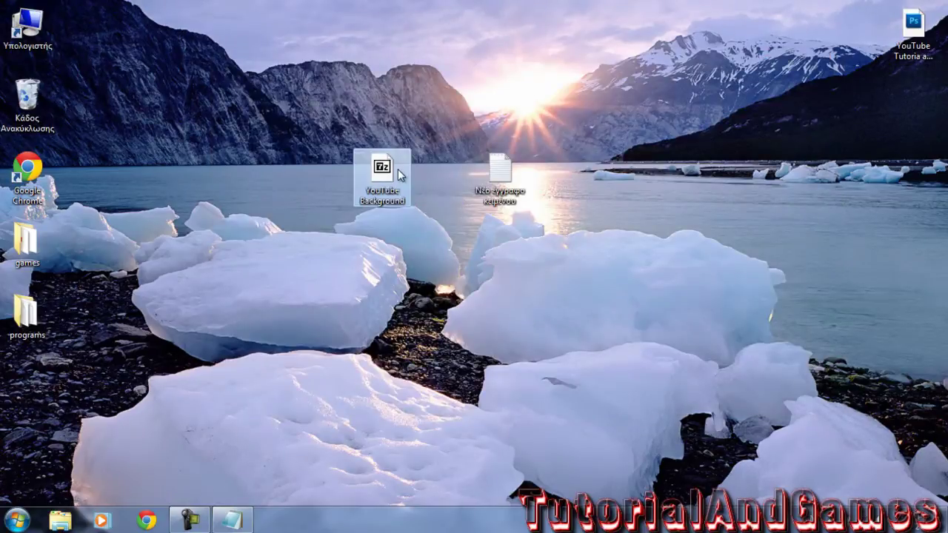
{"action": "right_click", "coordinate": [398, 170]}
{"action": "left_click", "coordinate": [675, 223]}
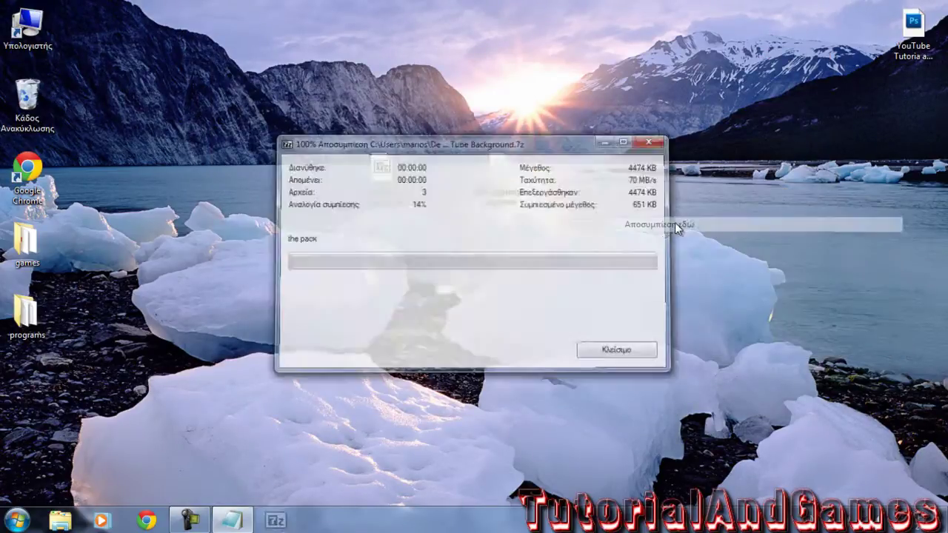
{"action": "left_click_drag", "start_coordinate": [26, 382], "coordinate": [435, 189]}
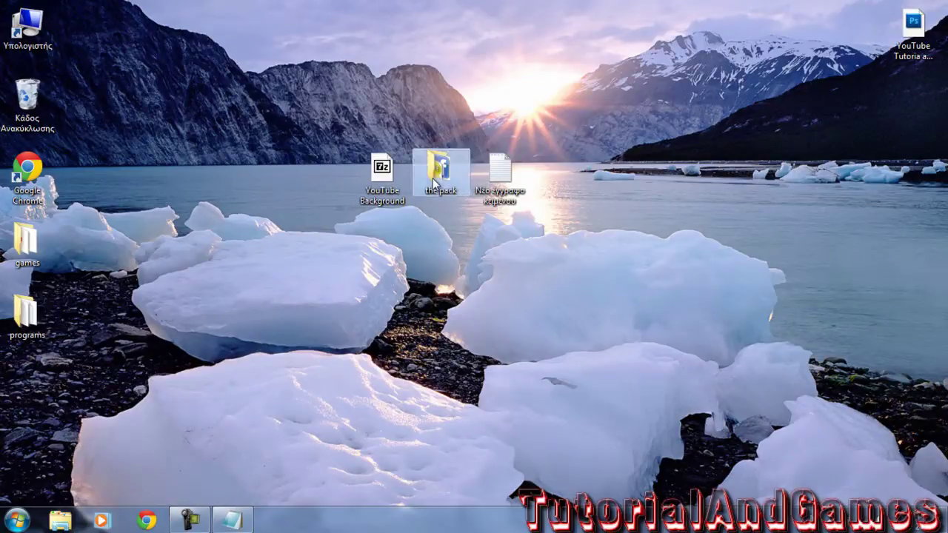
{"action": "double_click", "coordinate": [436, 175]}
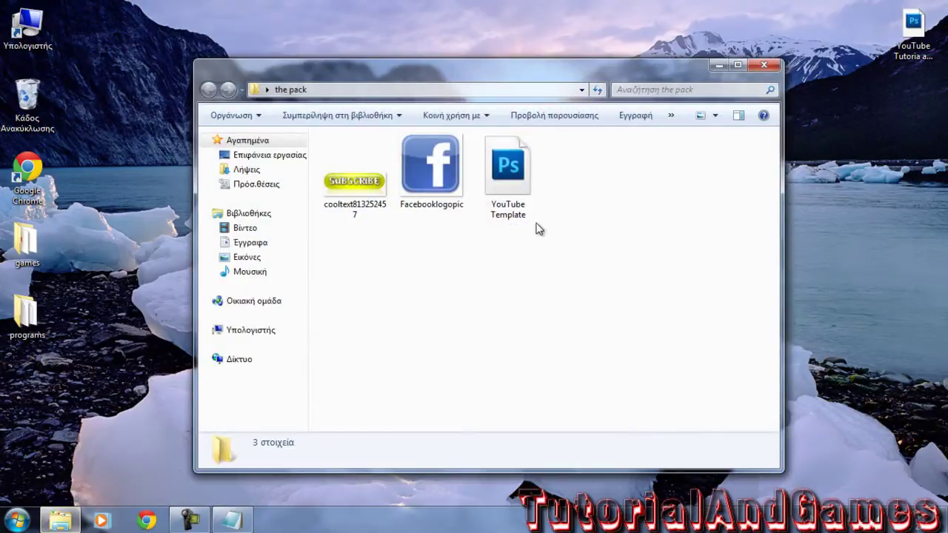
{"action": "left_click", "coordinate": [775, 66]}
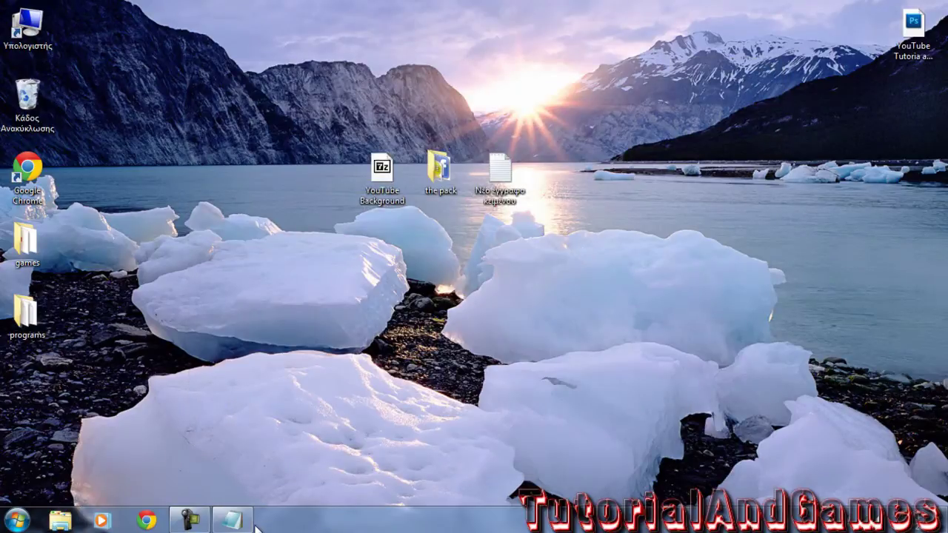
{"action": "left_click", "coordinate": [232, 520]}
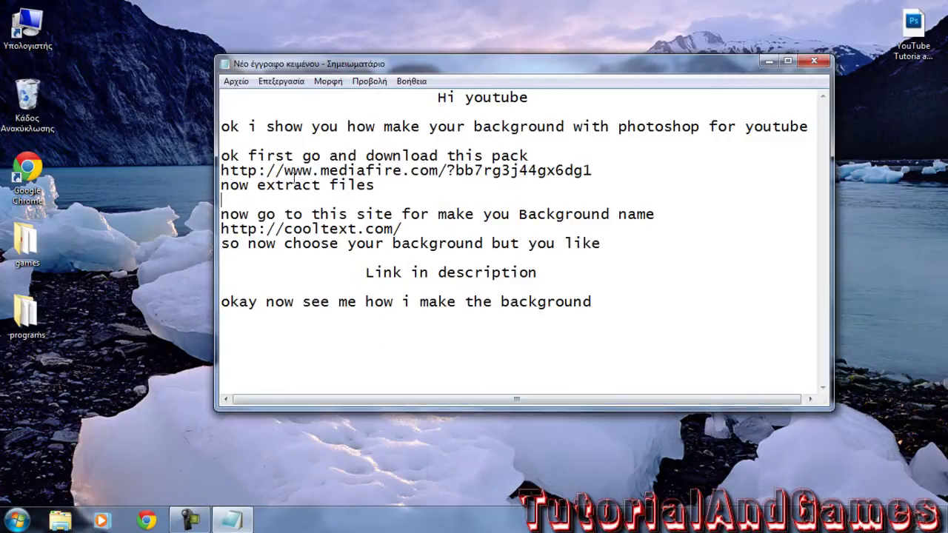
{"action": "left_click_drag", "start_coordinate": [237, 212], "coordinate": [393, 213]}
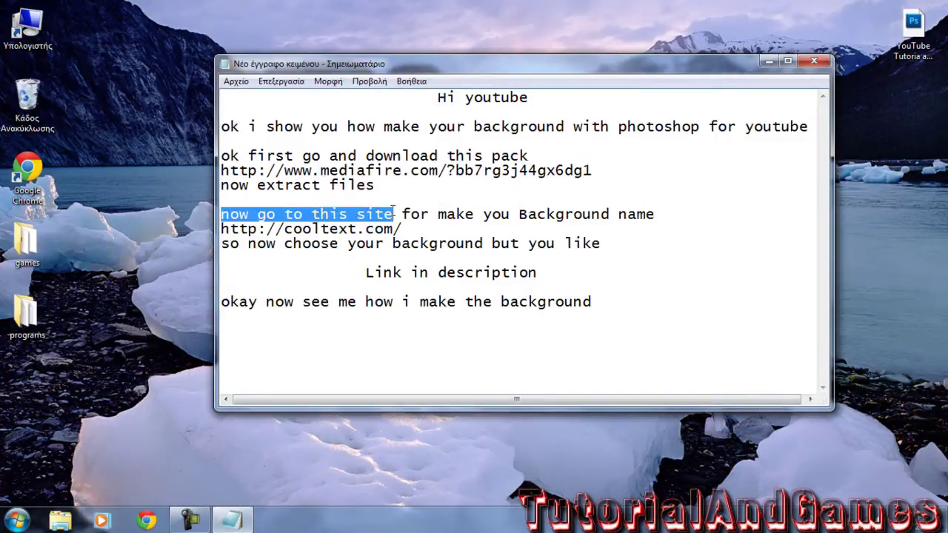
{"action": "left_click_drag", "start_coordinate": [494, 213], "coordinate": [618, 215]}
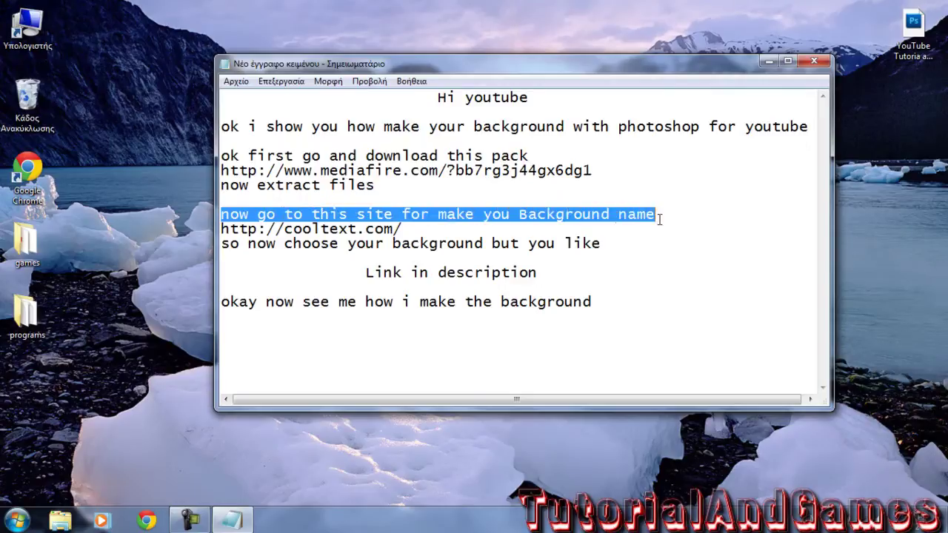
{"action": "mouse_move", "coordinate": [400, 230]}
{"action": "left_mouse_down"}
{"action": "mouse_move", "coordinate": [330, 215]}
{"action": "mouse_move", "coordinate": [221, 229]}
{"action": "left_mouse_up"}
{"action": "key", "text": "ctrl+c"}
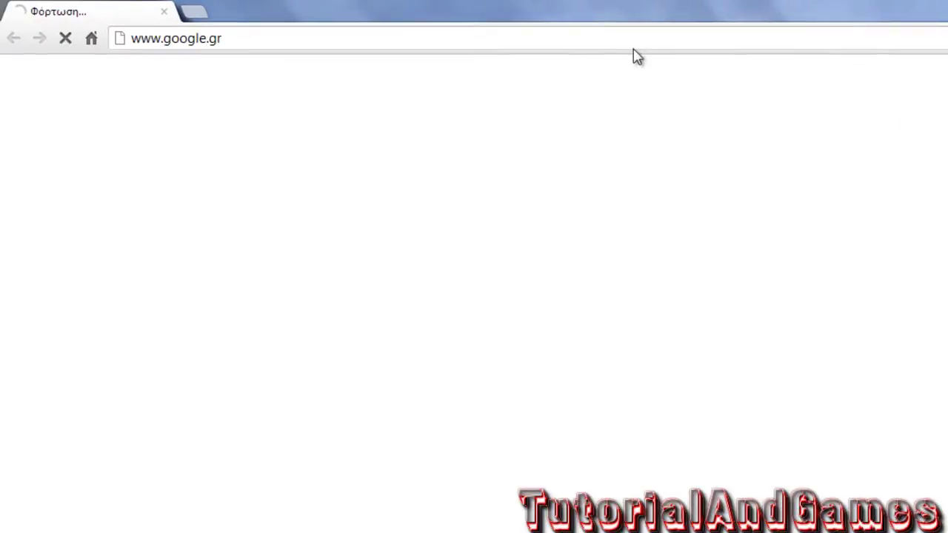
{"action": "left_click", "coordinate": [600, 39]}
{"action": "key", "text": "ctrl+v"}
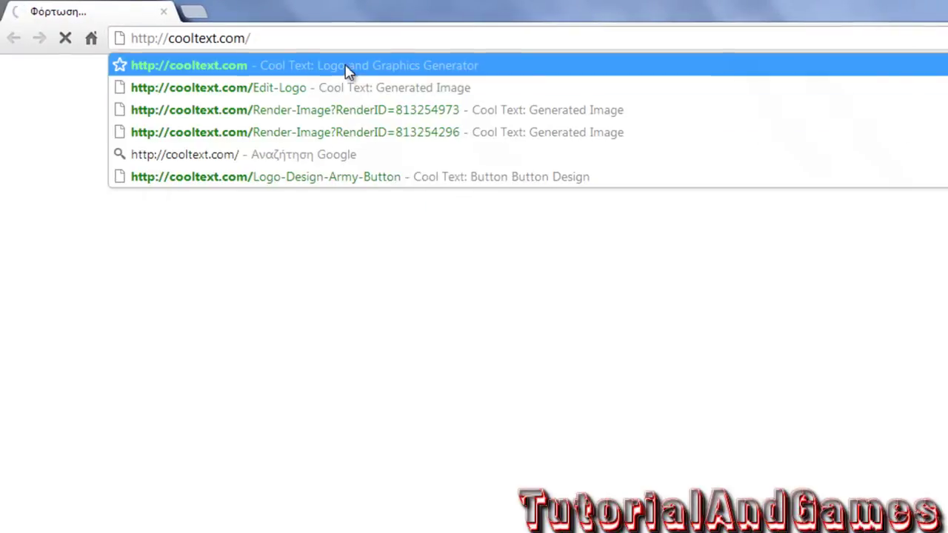
{"action": "key", "text": "Return"}
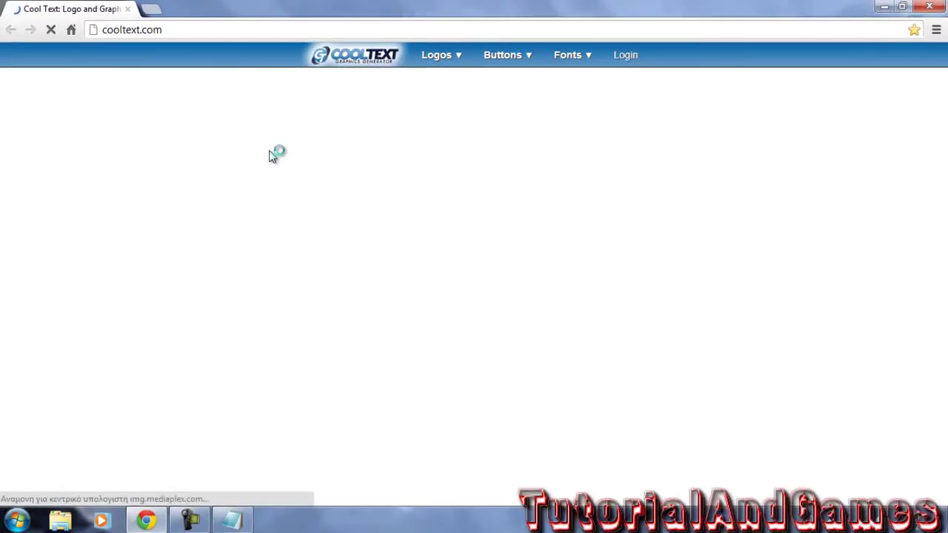
{"action": "scroll", "coordinate": [466, 122], "scroll_direction": "down", "scroll_amount": 1}
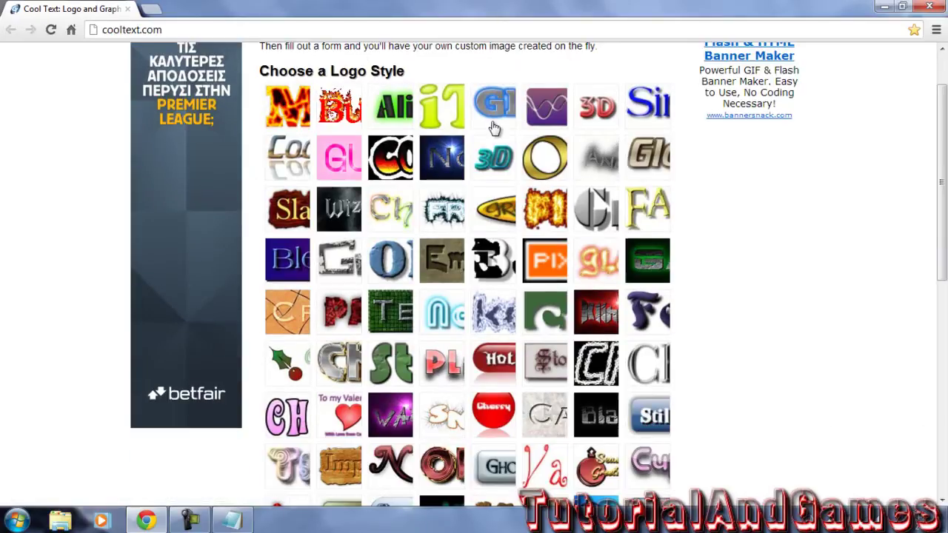
Read the note on choosing a background, then pick the Glowing Steel logo style.
{"action": "left_click", "coordinate": [232, 520]}
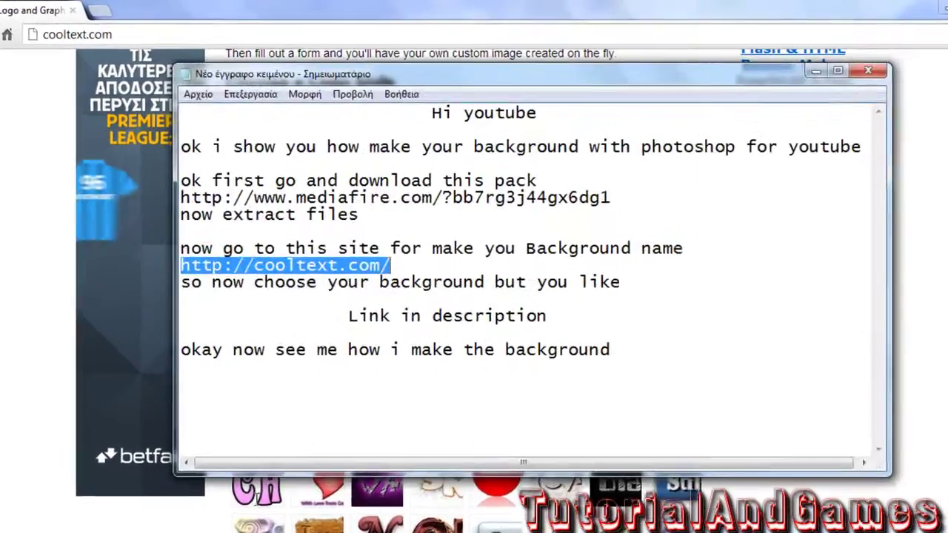
{"action": "mouse_move", "coordinate": [166, 297]}
{"action": "left_mouse_down"}
{"action": "mouse_move", "coordinate": [441, 297]}
{"action": "mouse_move", "coordinate": [643, 334]}
{"action": "left_mouse_up"}
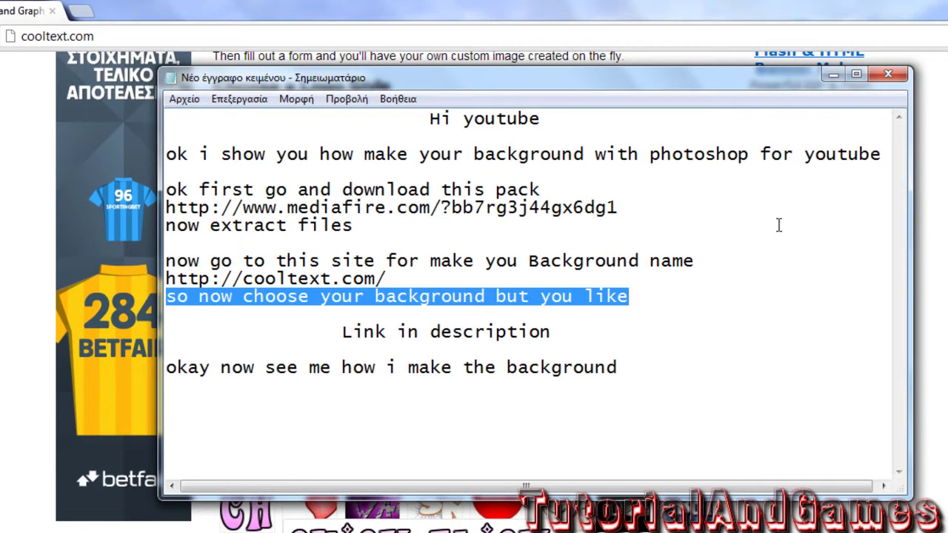
{"action": "left_click", "coordinate": [833, 74]}
{"action": "mouse_move", "coordinate": [546, 105]}
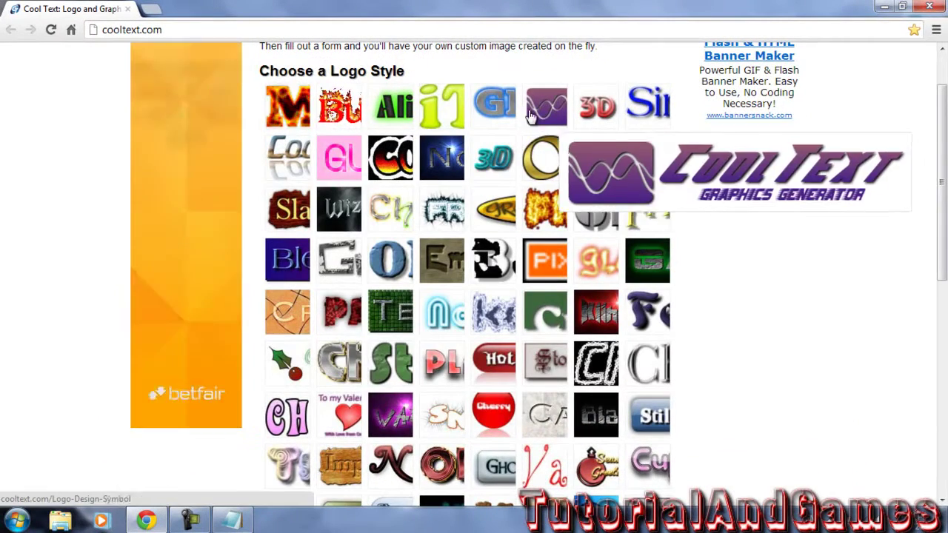
{"action": "left_click", "coordinate": [494, 105]}
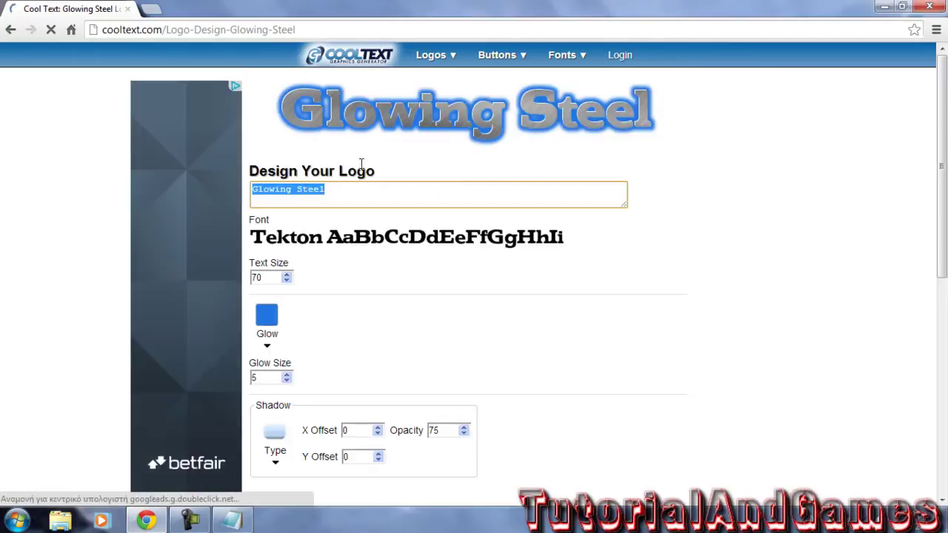
Enter 'TutorialAndGames' as the Glowing Steel logo text and refresh the preview.
{"action": "key", "text": "Caps_Lock"}
{"action": "type", "text": "T"}
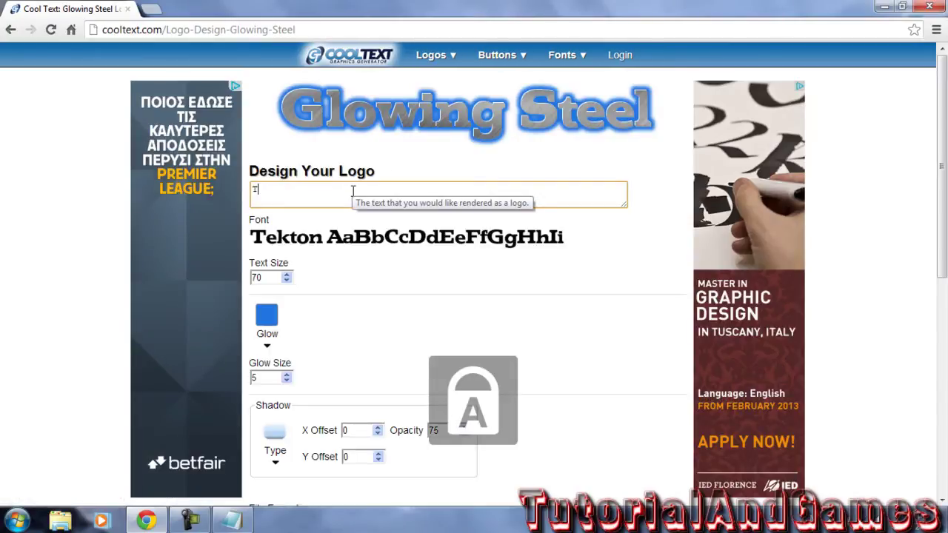
{"action": "type", "text": "uto"}
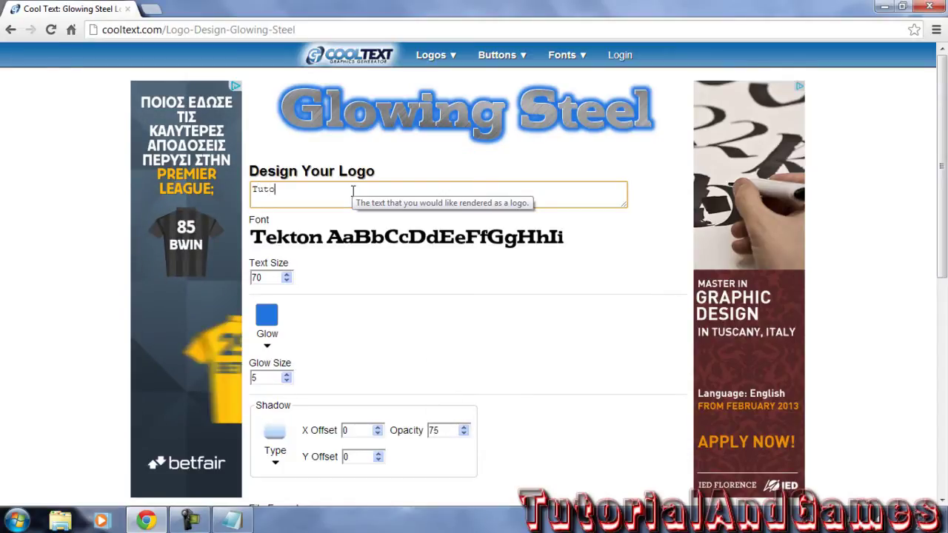
{"action": "type", "text": "rialA"}
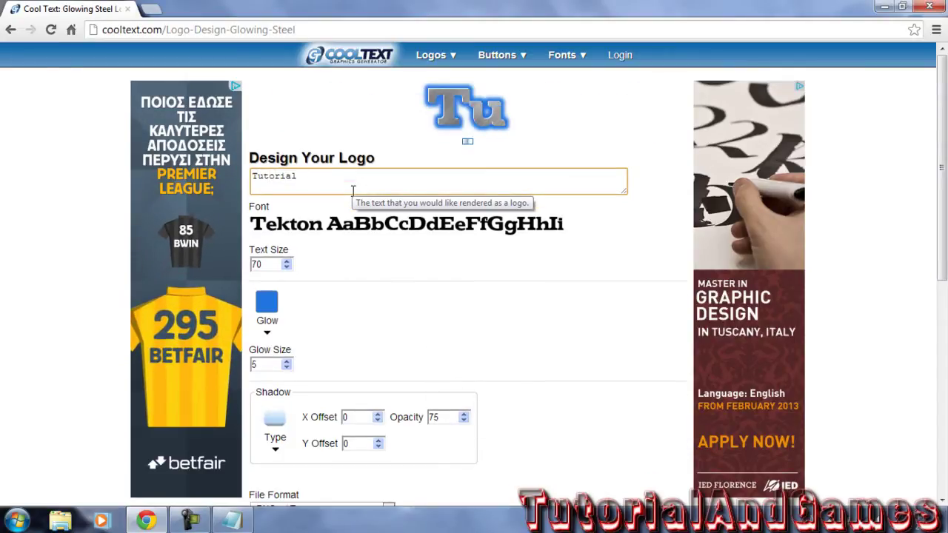
{"action": "key", "text": "Caps_Lock"}
{"action": "type", "text": "And"}
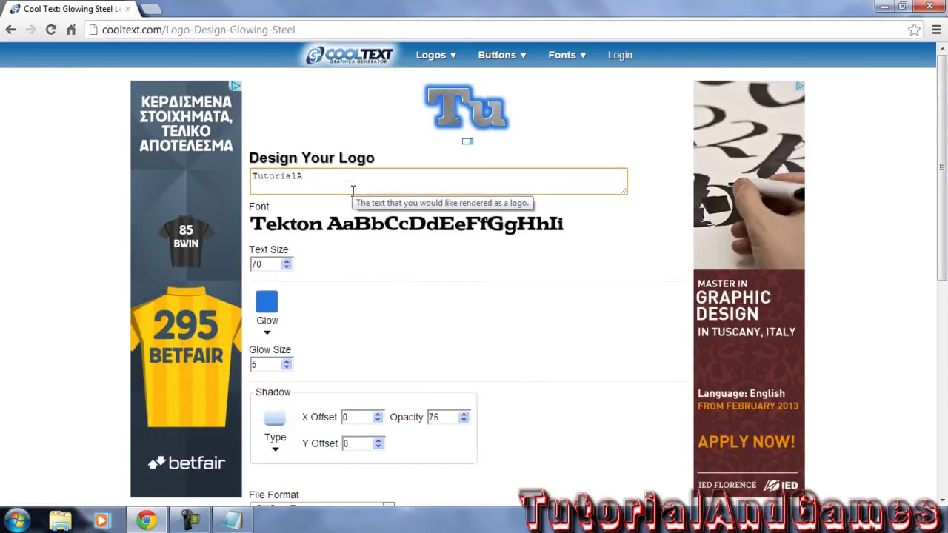
{"action": "key", "text": "Caps_Lock"}
{"action": "type", "text": "nd"}
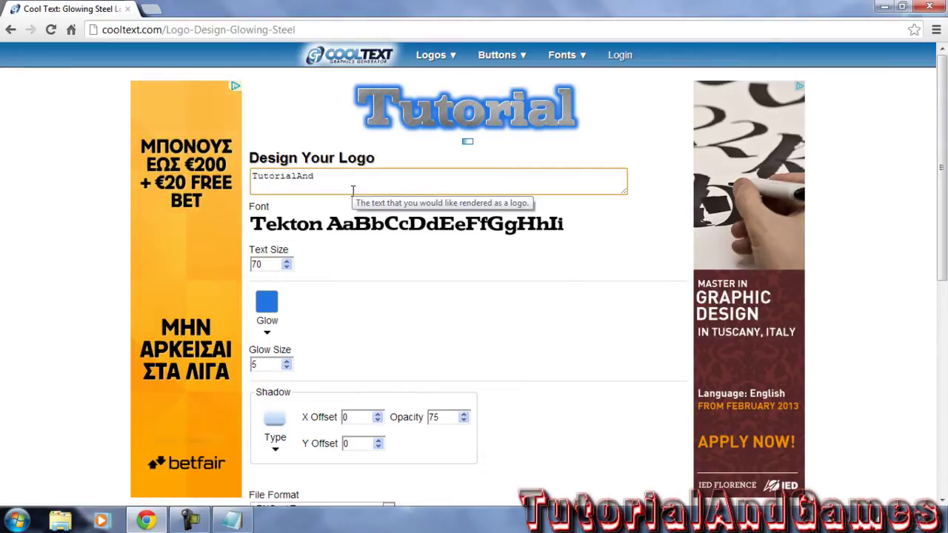
{"action": "key", "text": "Caps_Lock"}
{"action": "type", "text": "Gam"}
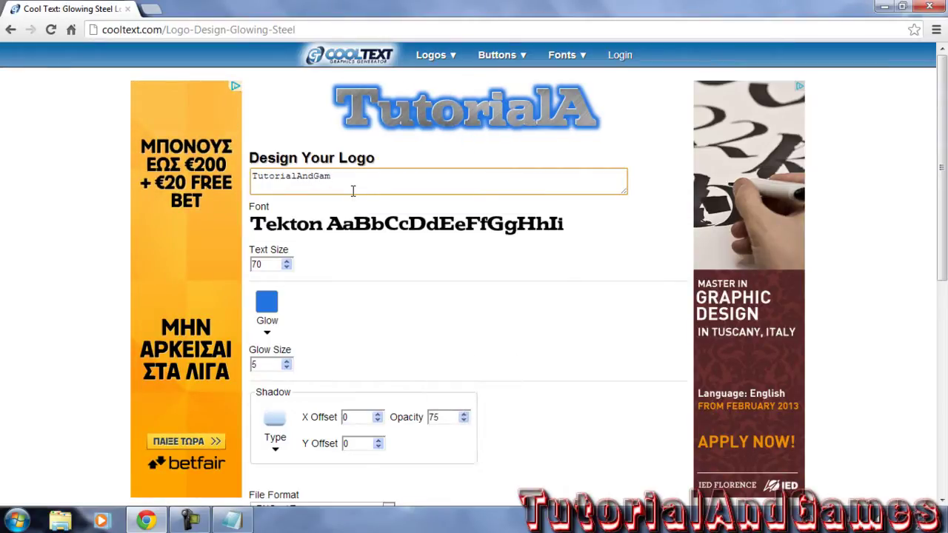
{"action": "type", "text": "es"}
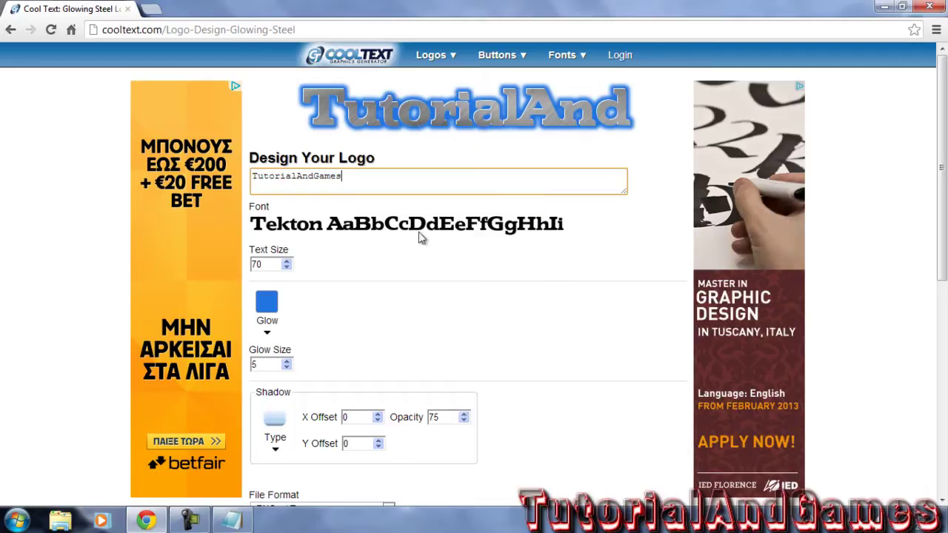
{"action": "left_click", "coordinate": [599, 261]}
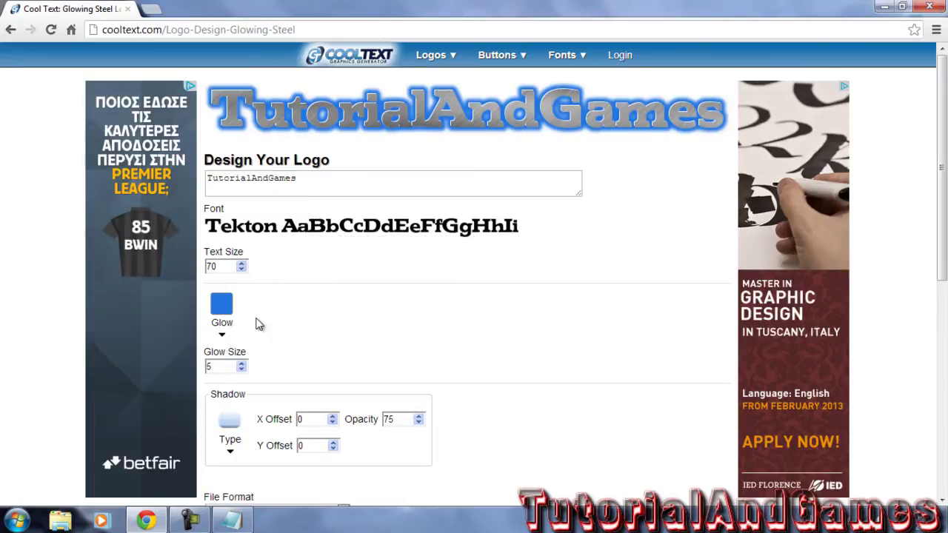
{"action": "scroll", "coordinate": [412, 275], "scroll_direction": "down", "scroll_amount": 1}
{"action": "scroll", "coordinate": [387, 274], "scroll_direction": "up", "scroll_amount": 1}
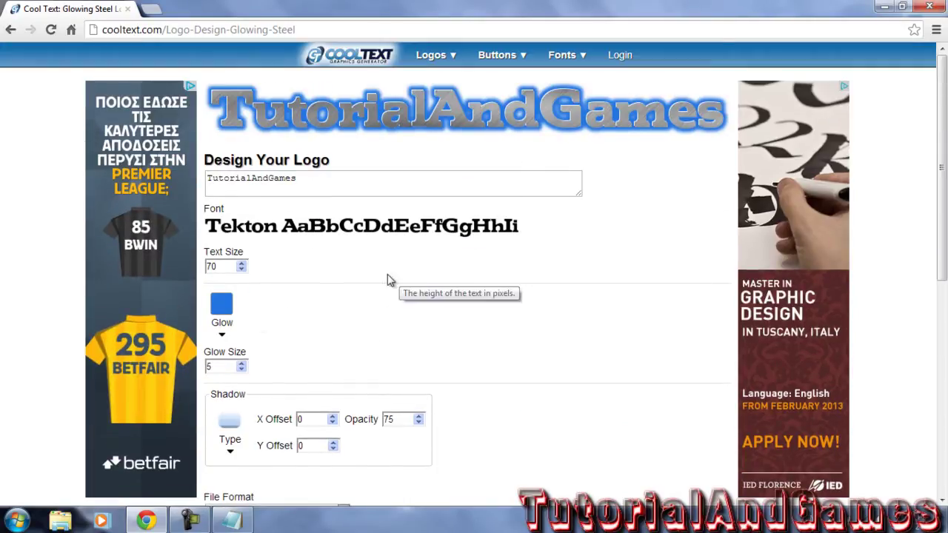
Set the Glow colour swatch to a fully saturated bright green.
{"action": "left_click", "coordinate": [224, 314]}
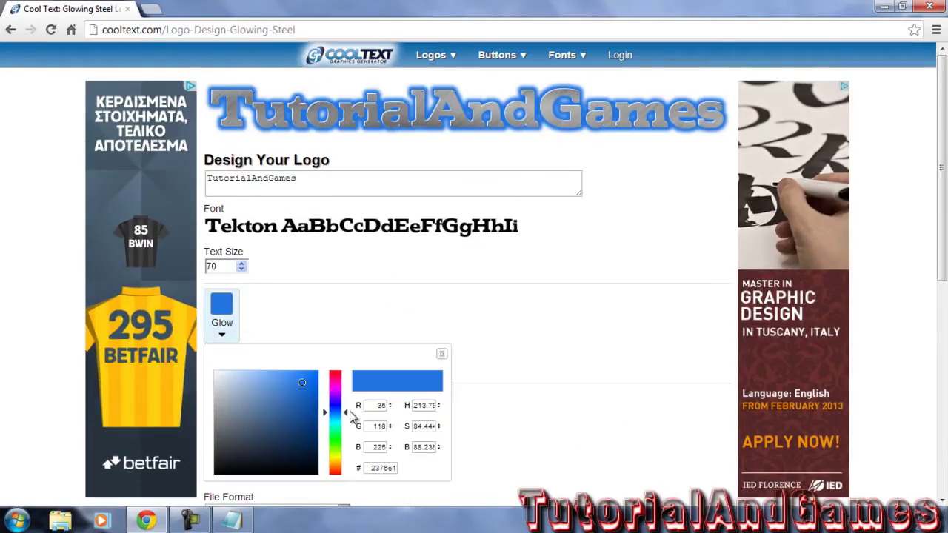
{"action": "left_click_drag", "start_coordinate": [344, 412], "coordinate": [346, 434]}
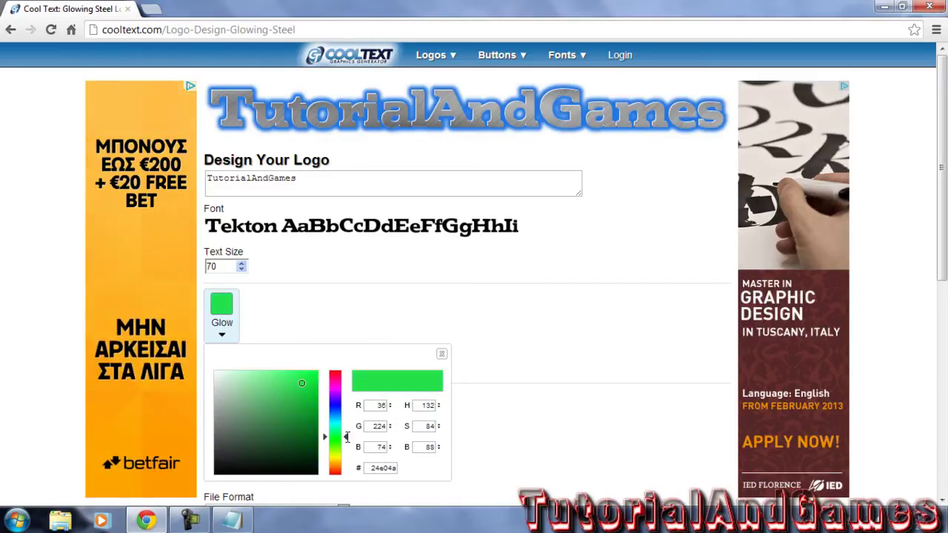
{"action": "left_click_drag", "start_coordinate": [302, 395], "coordinate": [323, 377]}
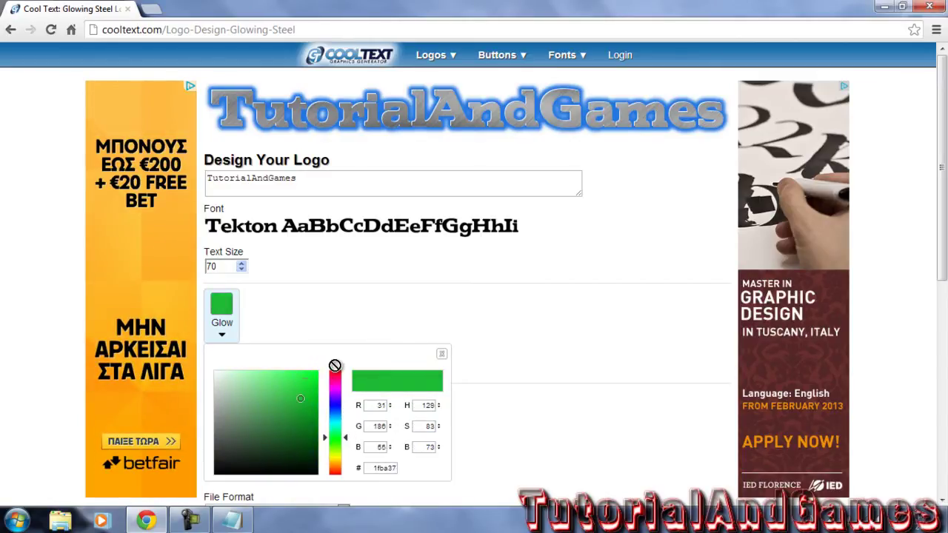
{"action": "left_click", "coordinate": [507, 366]}
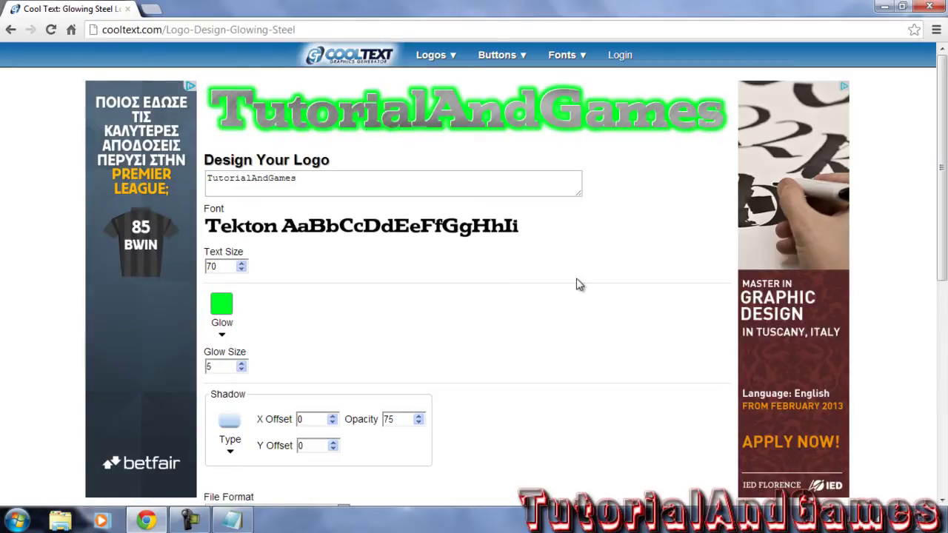
Render the green-glow logo, download cooltext813323795.png, and close Chrome.
{"action": "scroll", "coordinate": [631, 252], "scroll_direction": "down", "scroll_amount": 1}
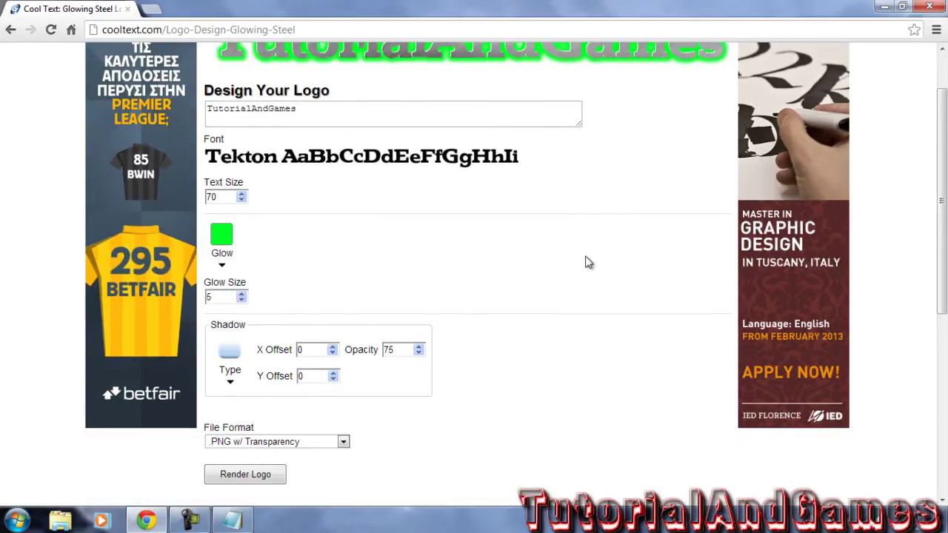
{"action": "scroll", "coordinate": [480, 271], "scroll_direction": "up", "scroll_amount": 1}
{"action": "scroll", "coordinate": [311, 252], "scroll_direction": "down", "scroll_amount": 1}
{"action": "scroll", "coordinate": [316, 280], "scroll_direction": "down", "scroll_amount": 1}
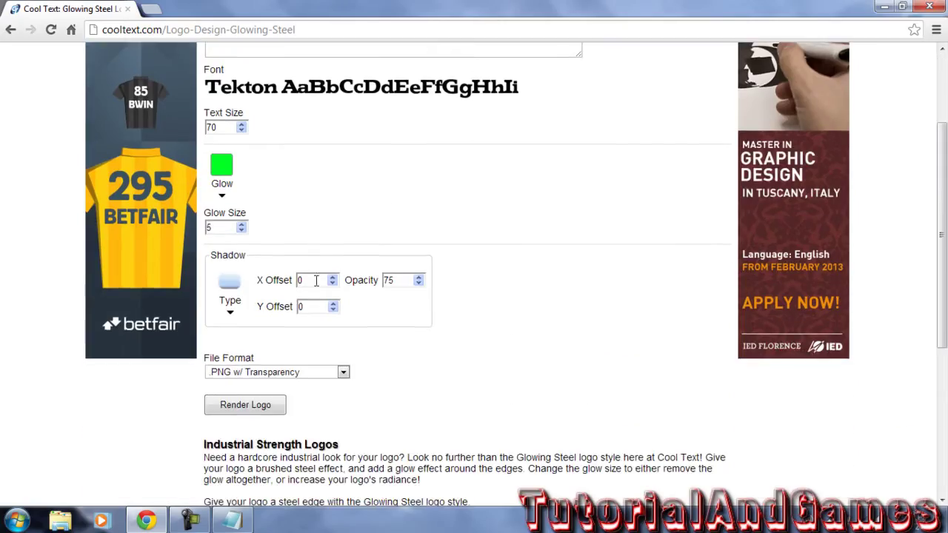
{"action": "left_click", "coordinate": [248, 408]}
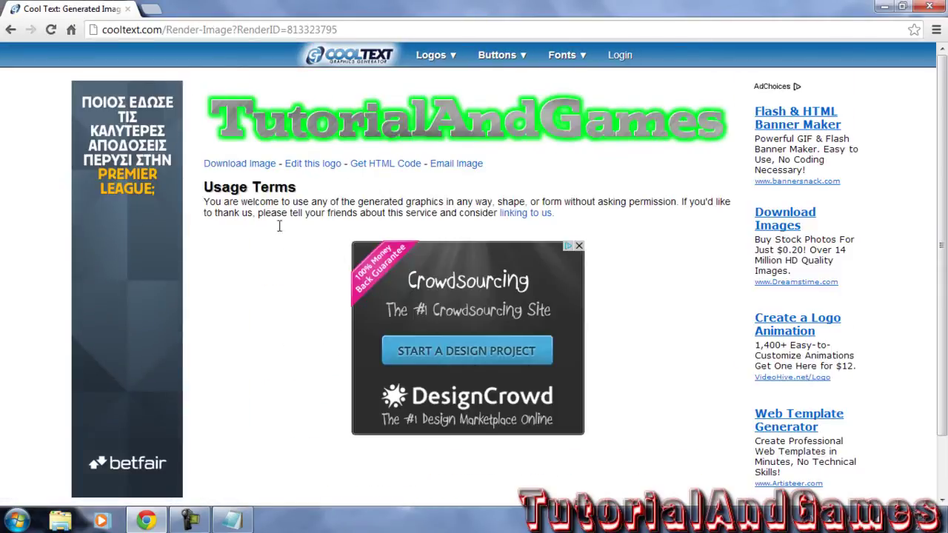
{"action": "left_click", "coordinate": [255, 165]}
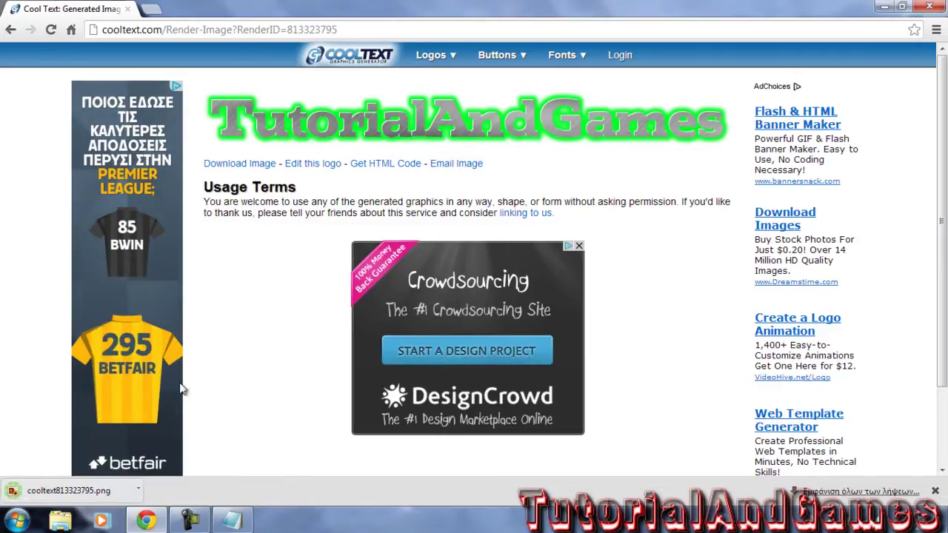
{"action": "left_click", "coordinate": [926, 8]}
{"action": "left_click_drag", "start_coordinate": [28, 389], "coordinate": [316, 173]}
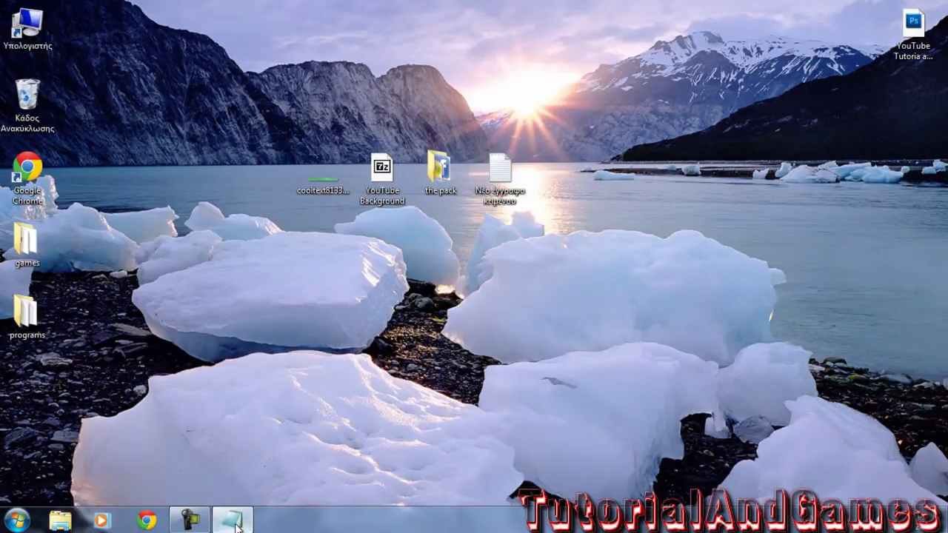
Reread the 'Link in description' and background-making lines in the Notepad notes.
{"action": "left_click", "coordinate": [236, 528]}
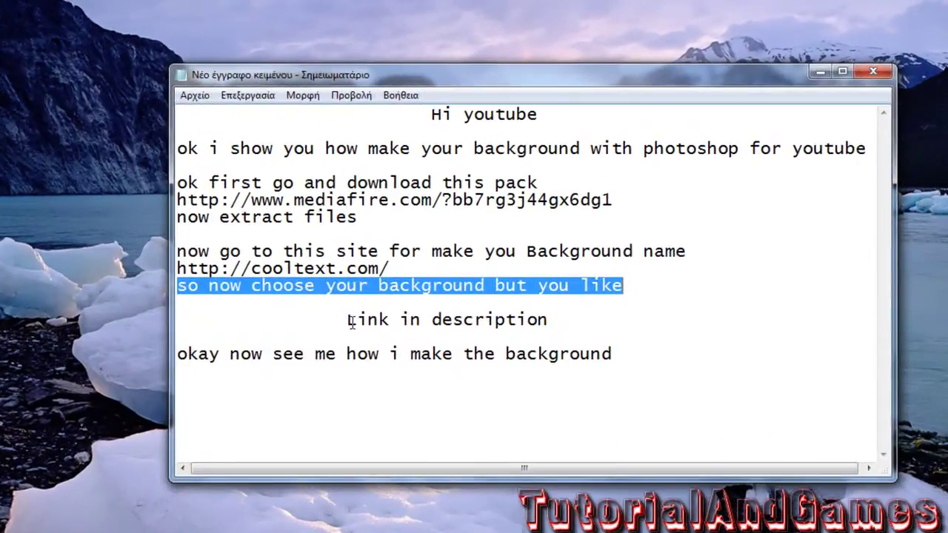
{"action": "left_click_drag", "start_coordinate": [348, 321], "coordinate": [566, 314]}
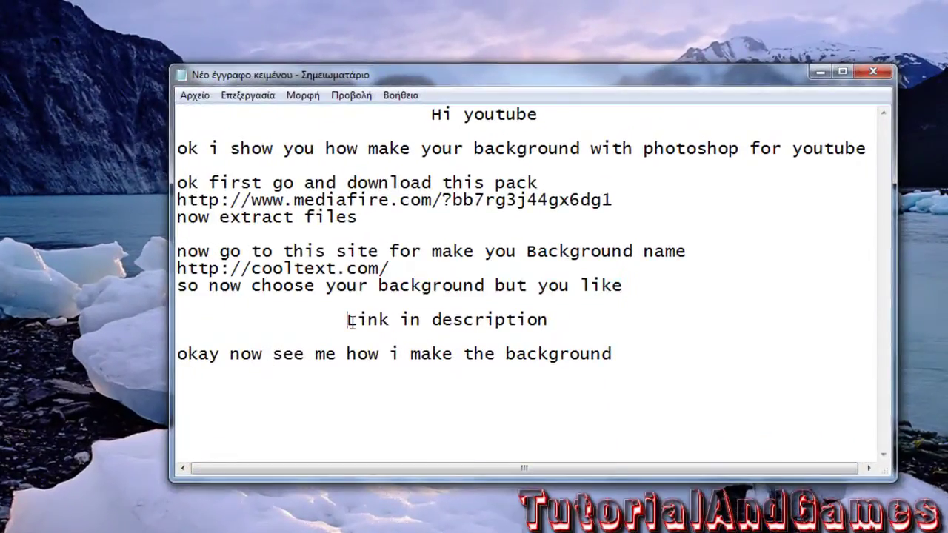
{"action": "left_click", "coordinate": [322, 334]}
{"action": "left_click_drag", "start_coordinate": [178, 354], "coordinate": [612, 355]}
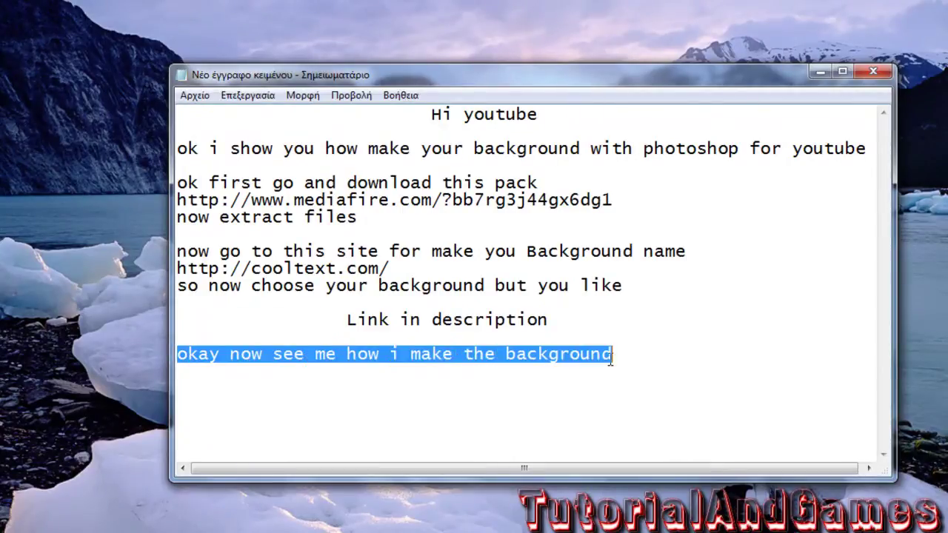
{"action": "left_click", "coordinate": [719, 298]}
Empty the pack folder onto the desktop and open YouTube Template.psd in Photoshop, reopening it once.
{"action": "left_click", "coordinate": [872, 72]}
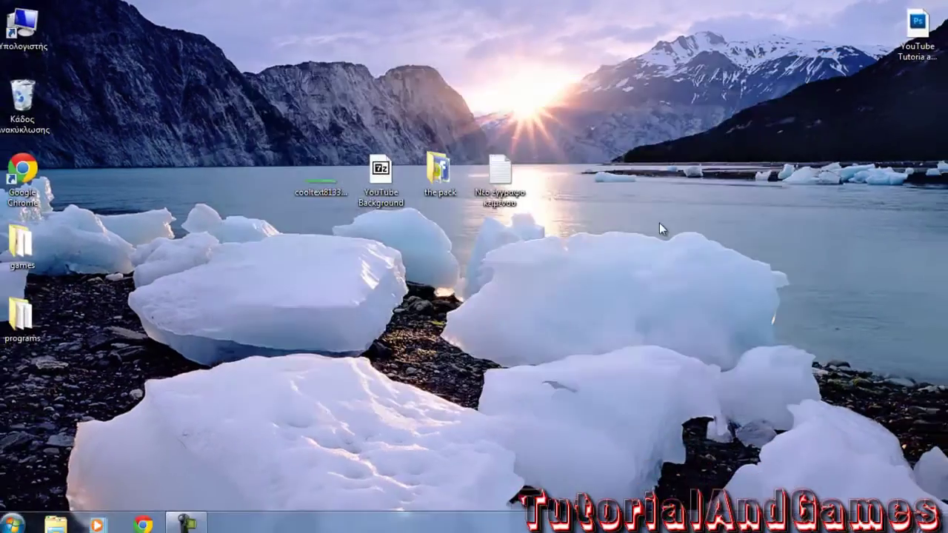
{"action": "double_click", "coordinate": [437, 177]}
{"action": "mouse_move", "coordinate": [542, 292]}
{"action": "left_mouse_down"}
{"action": "mouse_move", "coordinate": [358, 162]}
{"action": "mouse_move", "coordinate": [157, 119]}
{"action": "left_mouse_up"}
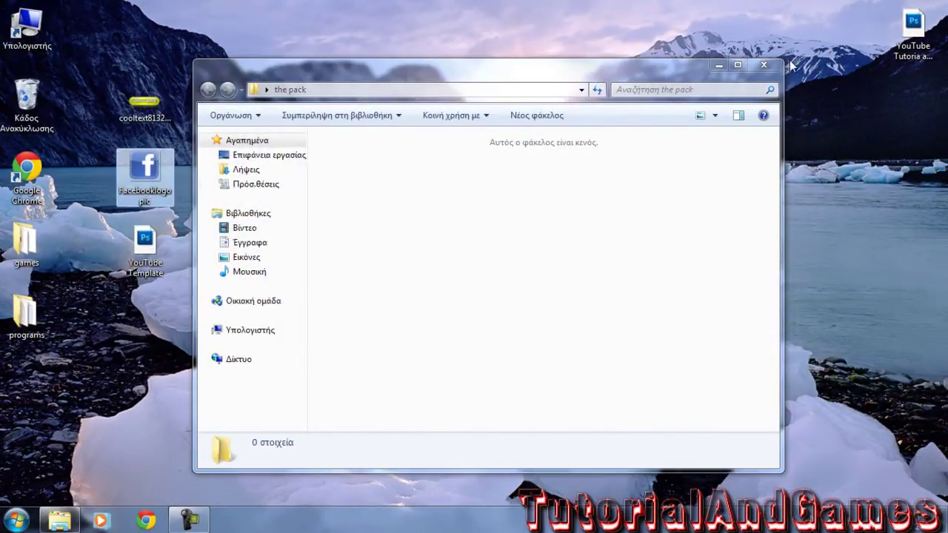
{"action": "left_click", "coordinate": [763, 65]}
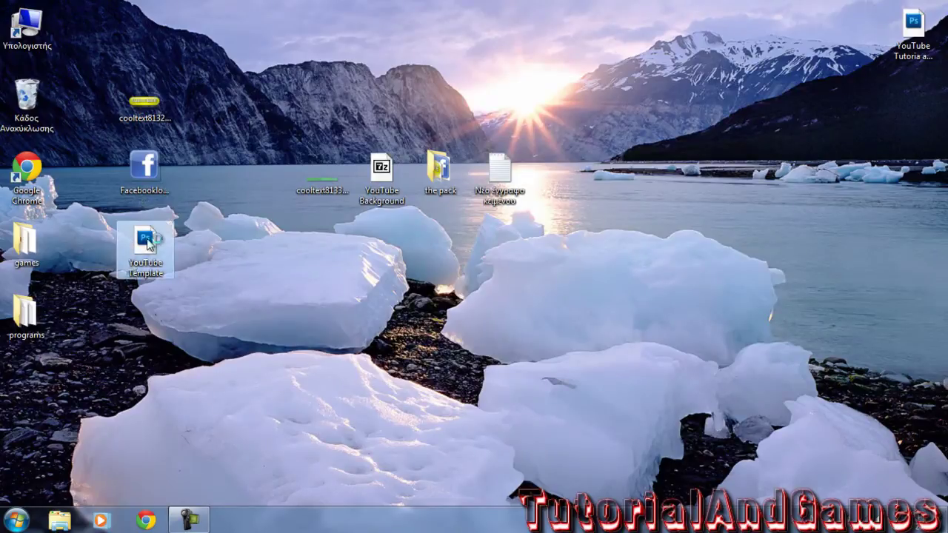
{"action": "double_click", "coordinate": [146, 243]}
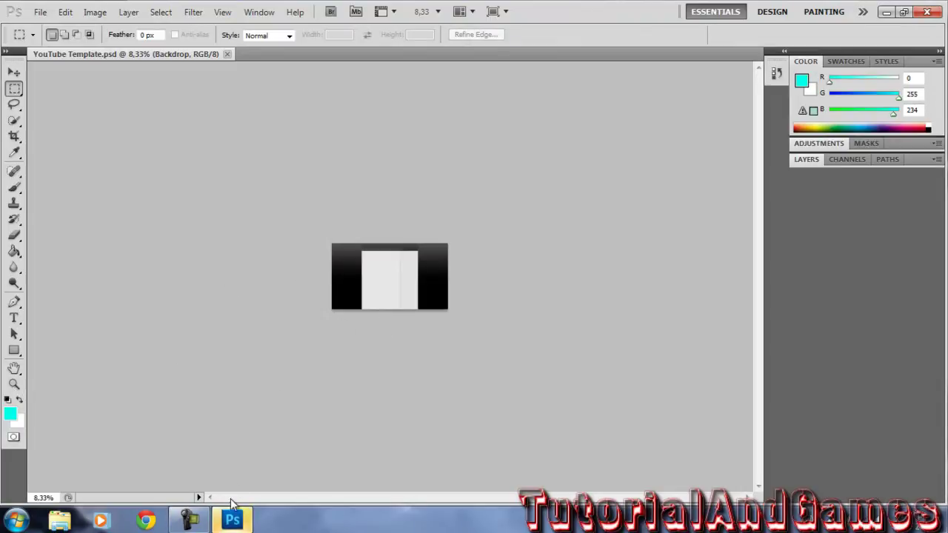
{"action": "left_click", "coordinate": [928, 11]}
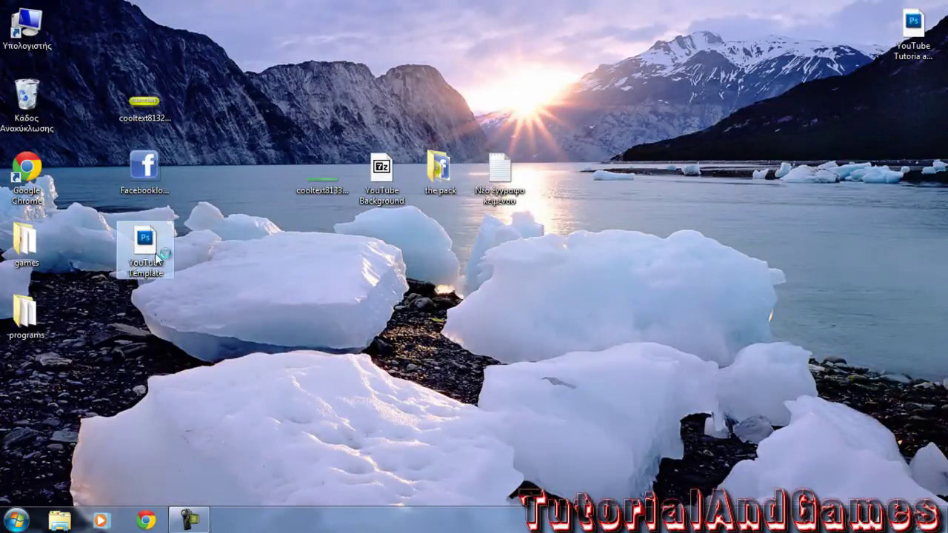
{"action": "double_click", "coordinate": [157, 258]}
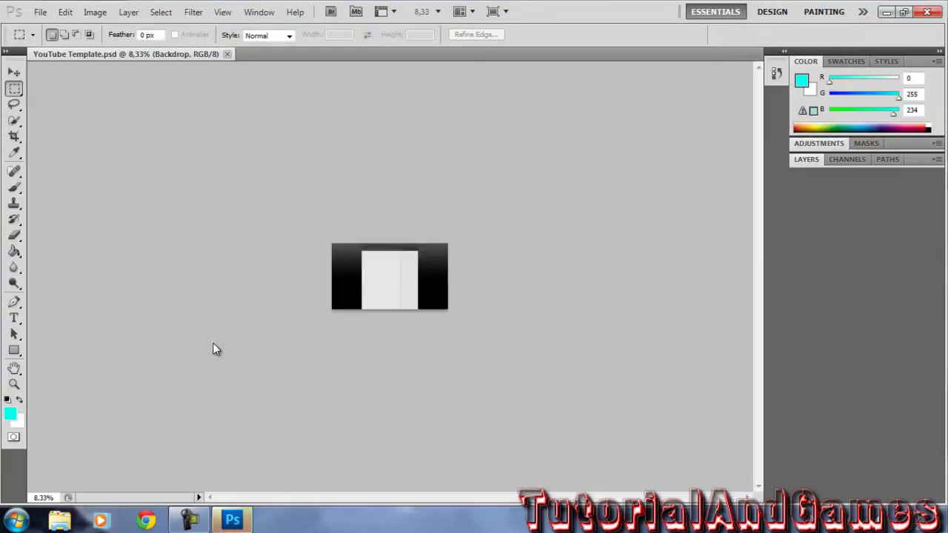
Zoom the template view in to 50%.
{"action": "key", "text": "z"}
{"action": "left_click", "coordinate": [362, 293]}
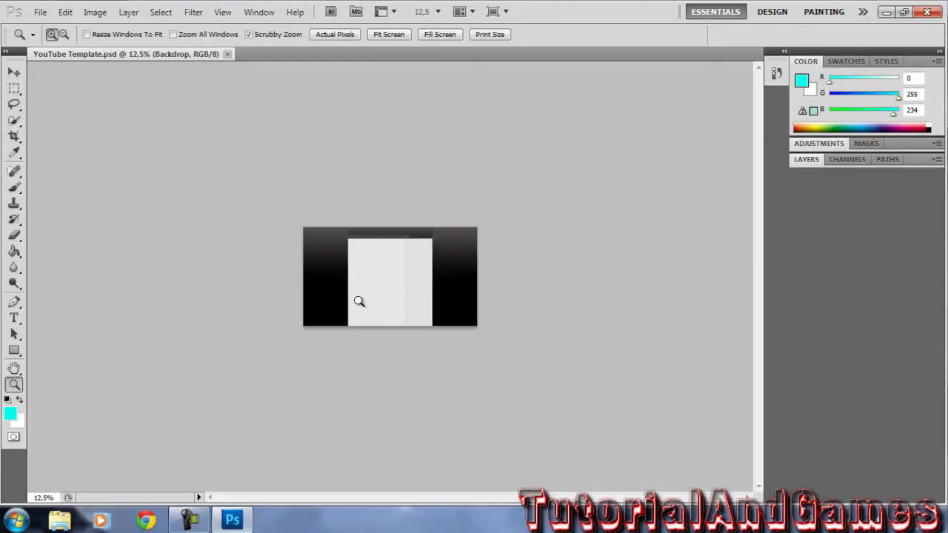
{"action": "left_click", "coordinate": [358, 301]}
{"action": "left_click", "coordinate": [358, 301]}
{"action": "left_click", "coordinate": [358, 301]}
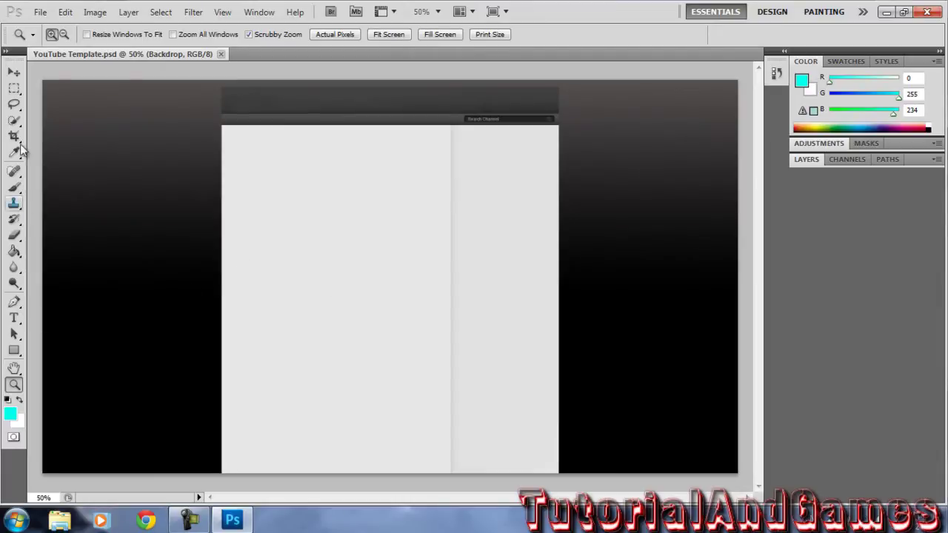
Paint a teal glow on the Backdrop layer with a soft round Brush.
{"action": "left_click", "coordinate": [16, 222]}
{"action": "left_click", "coordinate": [17, 190]}
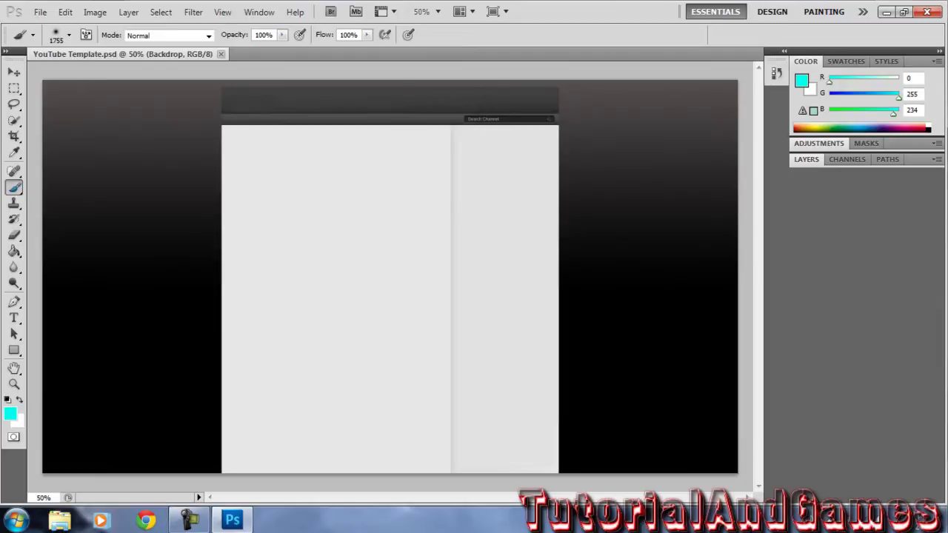
{"action": "left_click", "coordinate": [69, 36]}
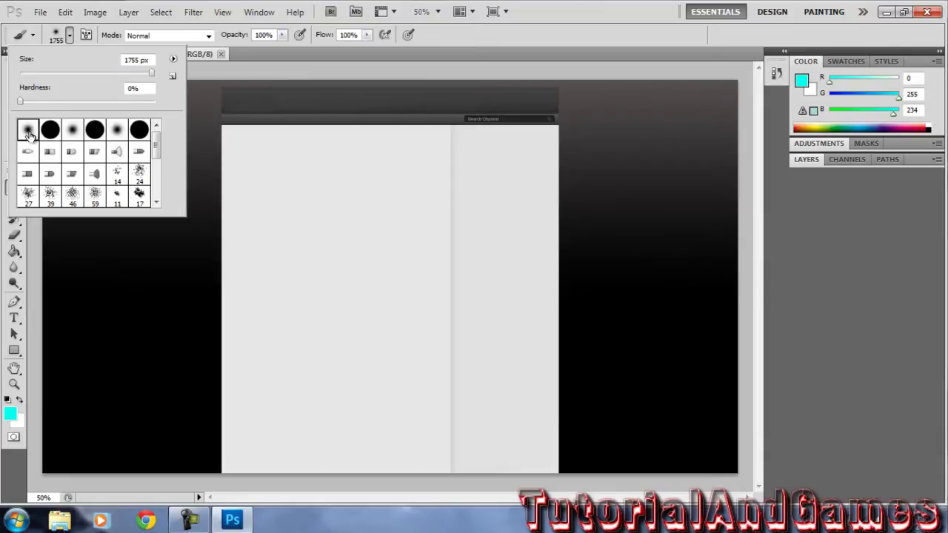
{"action": "left_click", "coordinate": [173, 60]}
{"action": "left_click", "coordinate": [69, 36]}
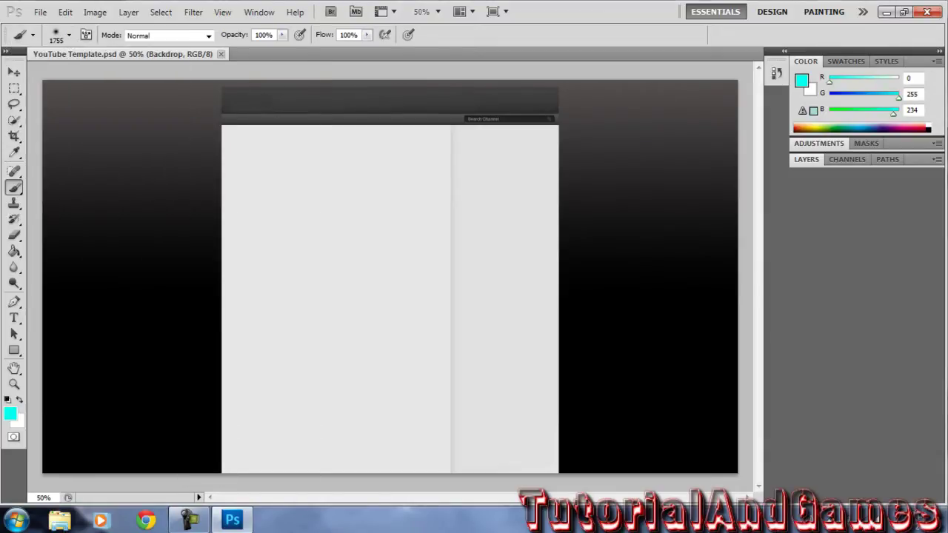
{"action": "left_click", "coordinate": [807, 161]}
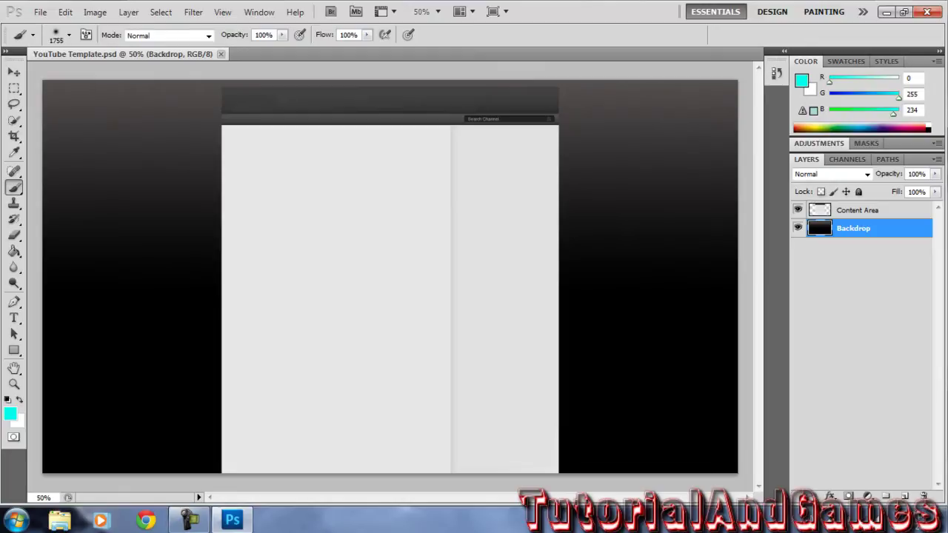
{"action": "left_click", "coordinate": [391, 267]}
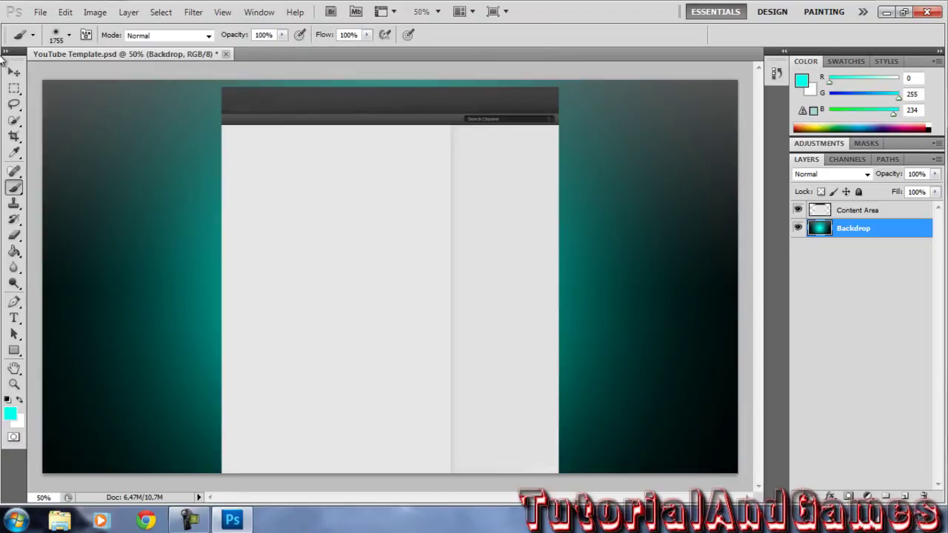
{"action": "left_click", "coordinate": [15, 74]}
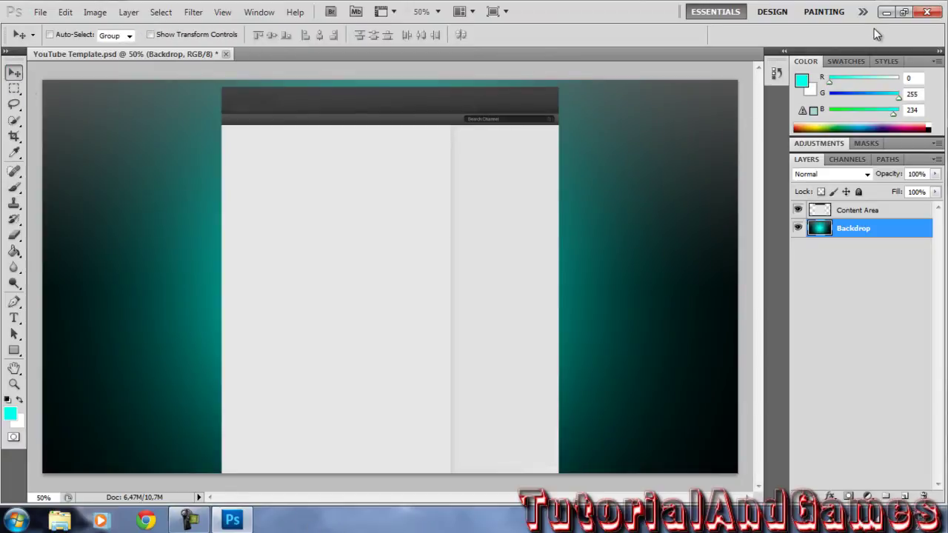
Drag cooltext813323795.png from the desktop into the template as a placed layer.
{"action": "left_click", "coordinate": [885, 14]}
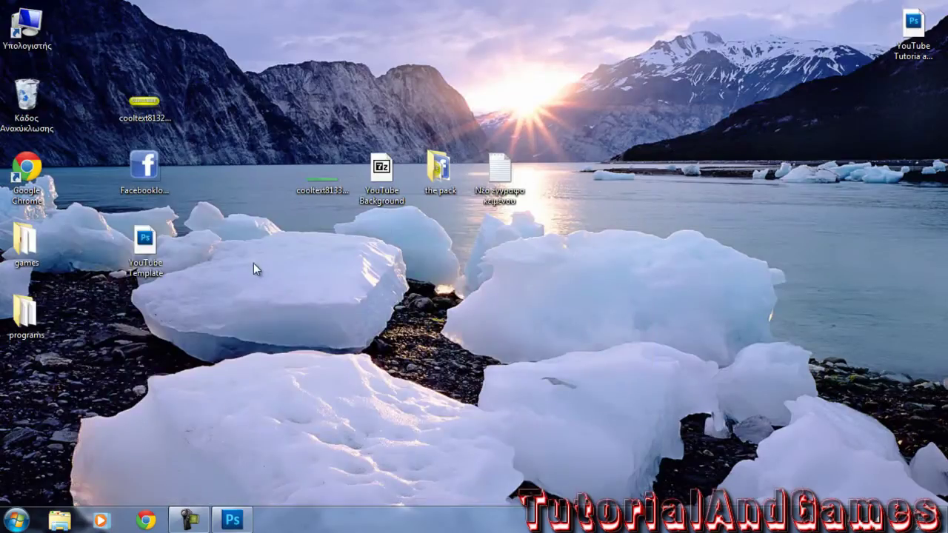
{"action": "left_click", "coordinate": [322, 181]}
{"action": "mouse_move", "coordinate": [310, 200]}
{"action": "left_mouse_down"}
{"action": "mouse_move", "coordinate": [203, 467]}
{"action": "mouse_move", "coordinate": [200, 337]}
{"action": "left_mouse_up"}
{"action": "mouse_move", "coordinate": [454, 281]}
{"action": "left_mouse_down"}
{"action": "mouse_move", "coordinate": [206, 229]}
{"action": "mouse_move", "coordinate": [40, 148]}
{"action": "left_mouse_up"}
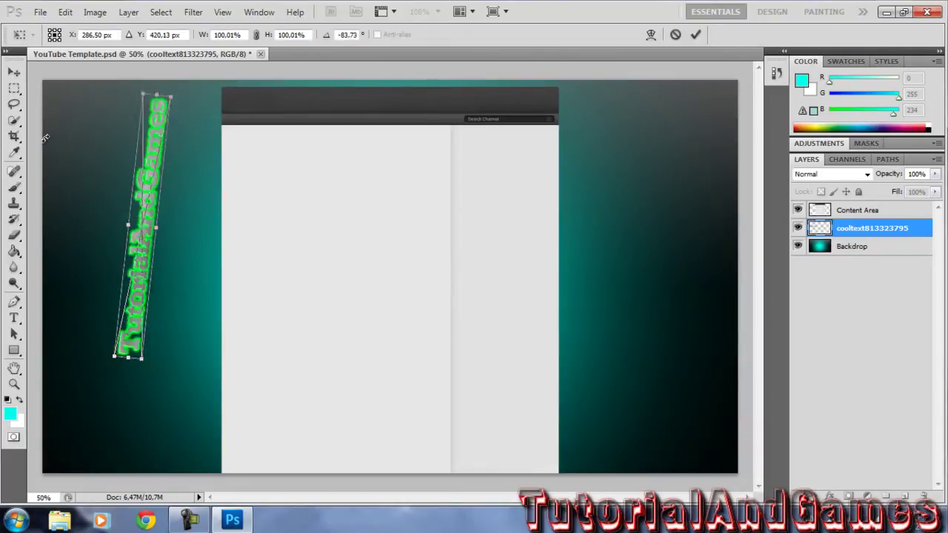
Rotate the logo to -90°, enlarge it, position it left of the content area, and commit.
{"action": "mouse_move", "coordinate": [173, 194]}
{"action": "left_mouse_down"}
{"action": "mouse_move", "coordinate": [147, 165]}
{"action": "mouse_move", "coordinate": [158, 238]}
{"action": "left_mouse_up"}
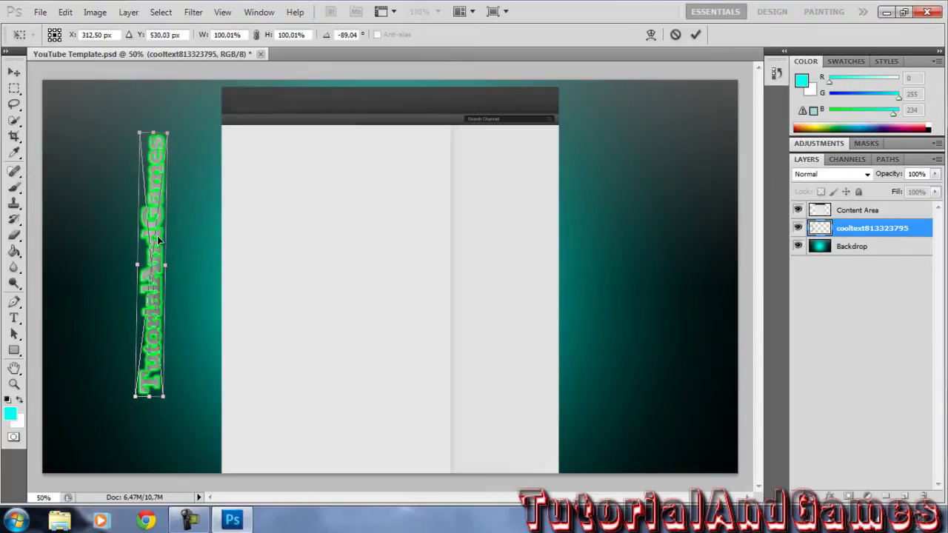
{"action": "left_click_drag", "start_coordinate": [163, 399], "coordinate": [180, 426]}
{"action": "mouse_move", "coordinate": [166, 285]}
{"action": "left_mouse_down"}
{"action": "mouse_move", "coordinate": [196, 274]}
{"action": "mouse_move", "coordinate": [227, 291]}
{"action": "left_mouse_up"}
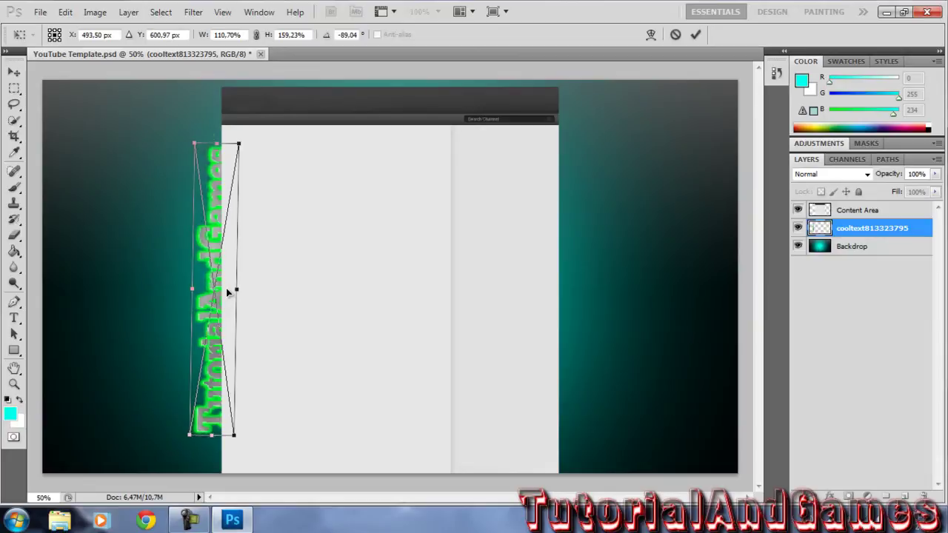
{"action": "left_click_drag", "start_coordinate": [282, 346], "coordinate": [287, 351]}
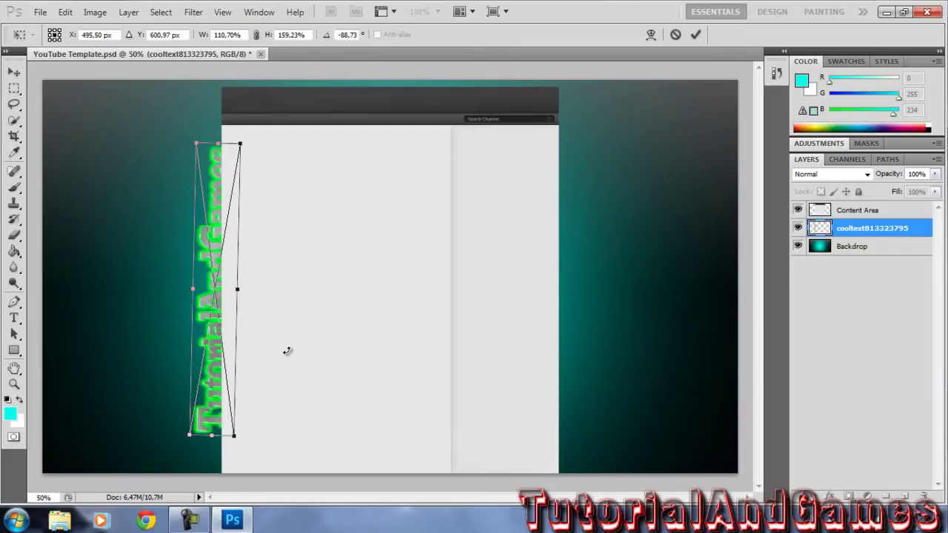
{"action": "left_click_drag", "start_coordinate": [232, 280], "coordinate": [217, 279]}
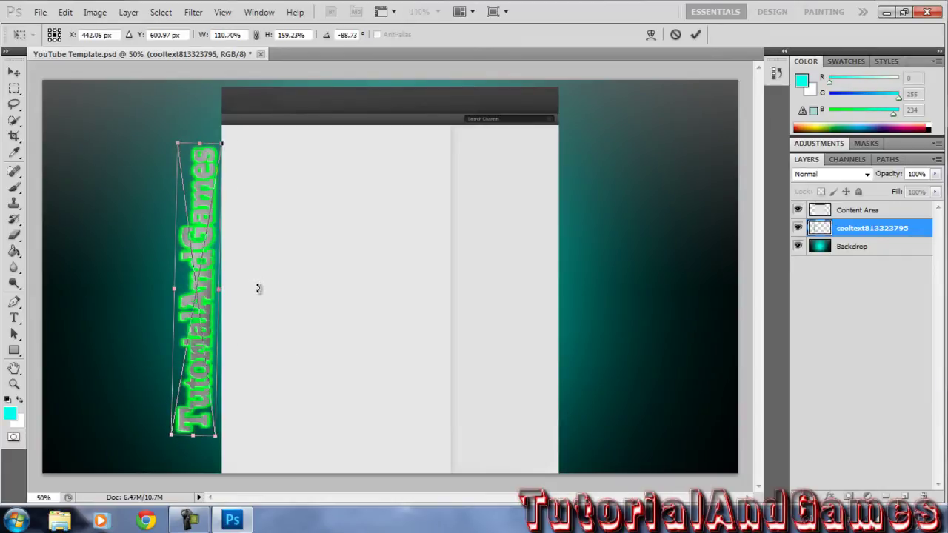
{"action": "left_click_drag", "start_coordinate": [261, 289], "coordinate": [267, 329]}
{"action": "left_click_drag", "start_coordinate": [271, 368], "coordinate": [280, 381]}
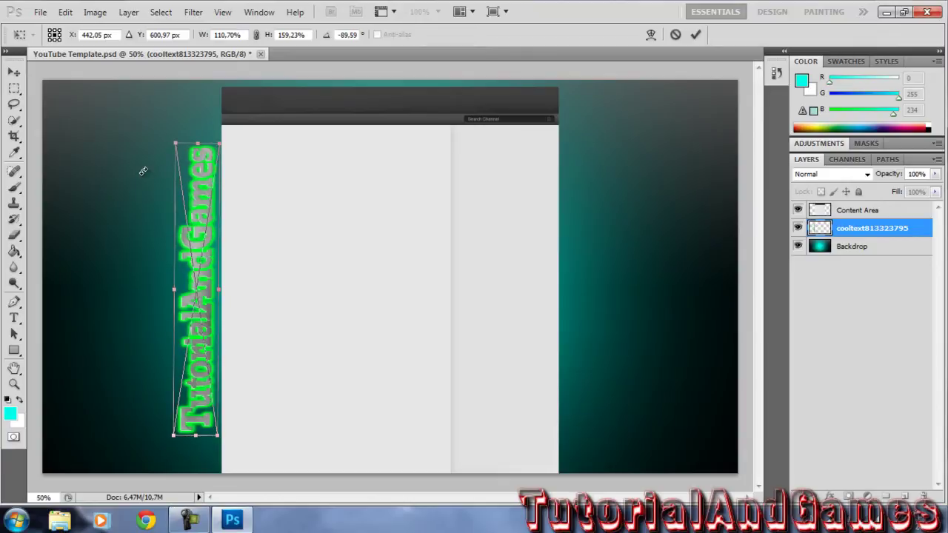
{"action": "left_click_drag", "start_coordinate": [194, 378], "coordinate": [197, 372]}
{"action": "left_click", "coordinate": [17, 76]}
{"action": "left_click", "coordinate": [400, 209]}
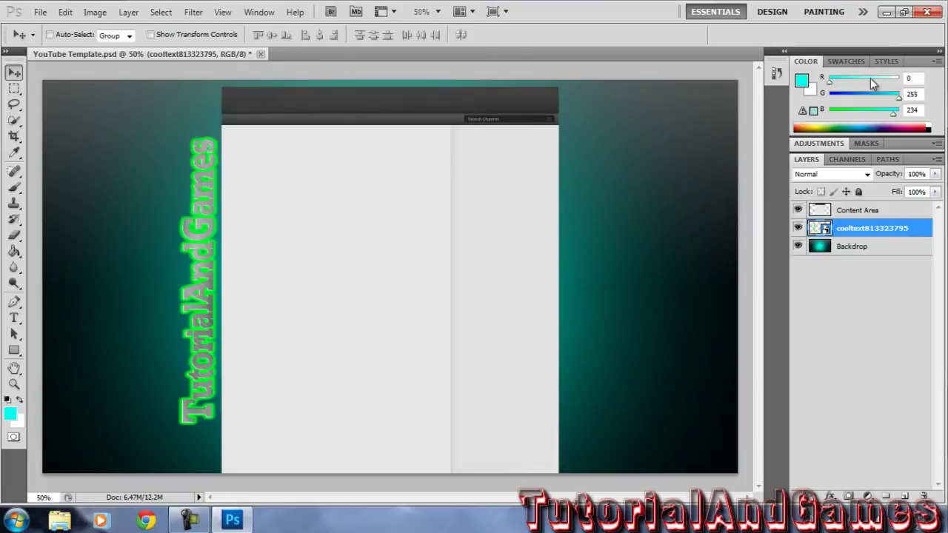
Place the yellow Subscribe cooltext image, enlarge it, and position it at the upper right.
{"action": "left_click", "coordinate": [886, 14]}
{"action": "mouse_move", "coordinate": [145, 104]}
{"action": "left_mouse_down"}
{"action": "mouse_move", "coordinate": [305, 427]}
{"action": "mouse_move", "coordinate": [576, 199]}
{"action": "left_mouse_up"}
{"action": "left_click_drag", "start_coordinate": [413, 287], "coordinate": [451, 321]}
{"action": "mouse_move", "coordinate": [472, 285]}
{"action": "left_mouse_down"}
{"action": "mouse_move", "coordinate": [633, 159]}
{"action": "mouse_move", "coordinate": [661, 172]}
{"action": "mouse_move", "coordinate": [655, 140]}
{"action": "left_mouse_up"}
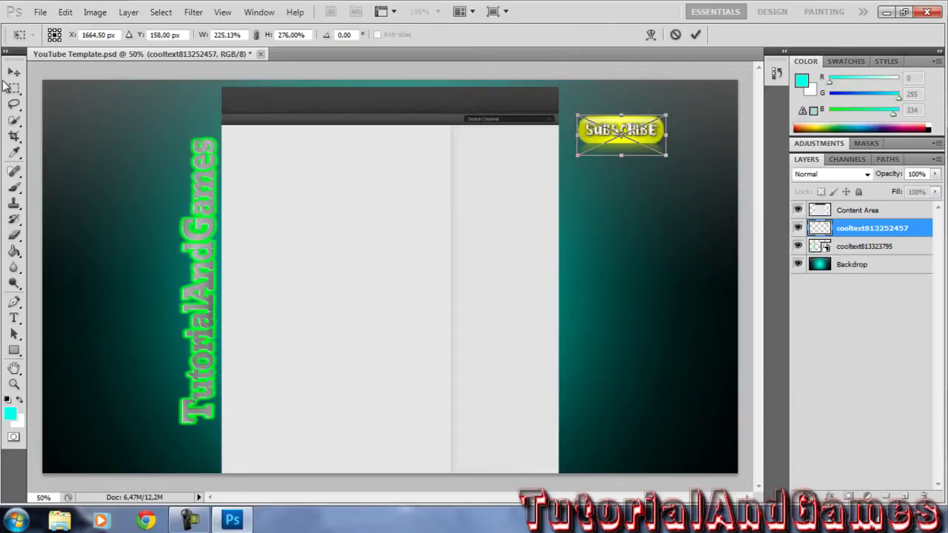
{"action": "left_click", "coordinate": [14, 72]}
{"action": "left_click", "coordinate": [400, 209]}
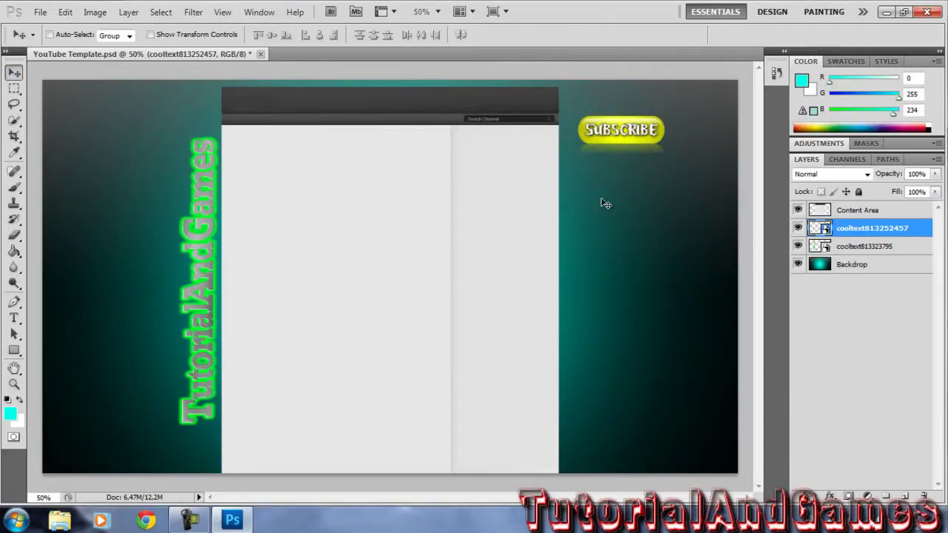
{"action": "left_click_drag", "start_coordinate": [627, 130], "coordinate": [628, 130]}
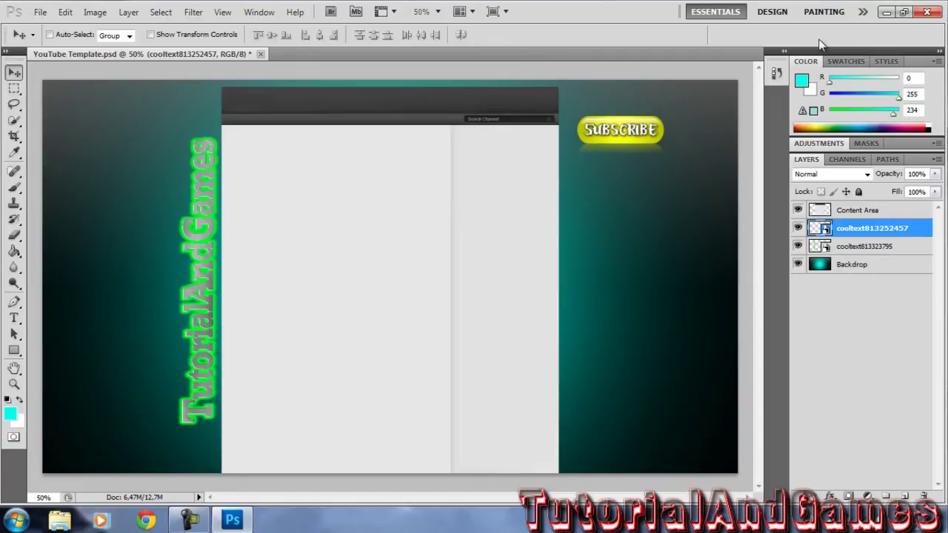
Place the Facebook logo, shrink it small, and position it just under the Subscribe button.
{"action": "left_click", "coordinate": [886, 13]}
{"action": "mouse_move", "coordinate": [145, 174]}
{"action": "left_mouse_down"}
{"action": "mouse_move", "coordinate": [202, 494]}
{"action": "mouse_move", "coordinate": [628, 264]}
{"action": "left_mouse_up"}
{"action": "left_click_drag", "start_coordinate": [461, 286], "coordinate": [646, 253]}
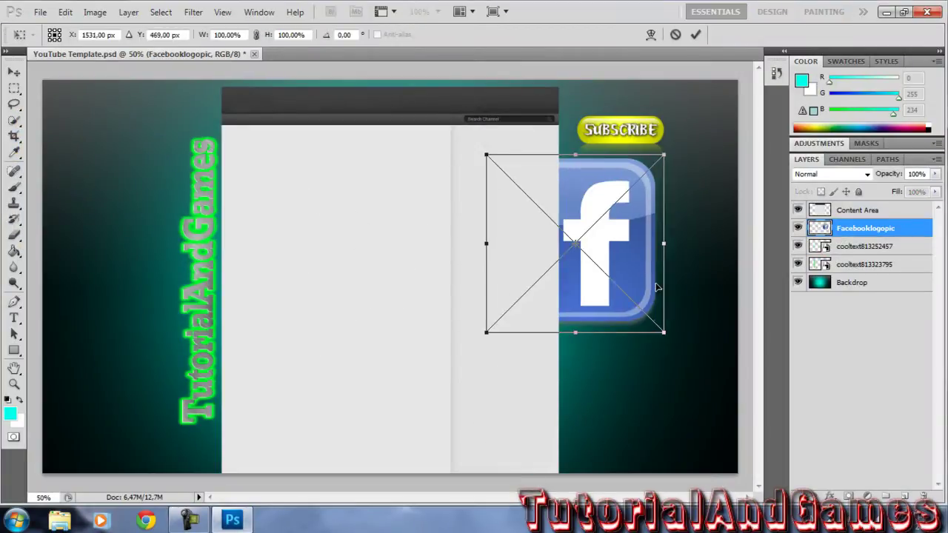
{"action": "mouse_move", "coordinate": [665, 333]}
{"action": "left_mouse_down"}
{"action": "mouse_move", "coordinate": [539, 198]}
{"action": "mouse_move", "coordinate": [624, 183]}
{"action": "mouse_move", "coordinate": [641, 206]}
{"action": "mouse_move", "coordinate": [641, 178]}
{"action": "left_mouse_up"}
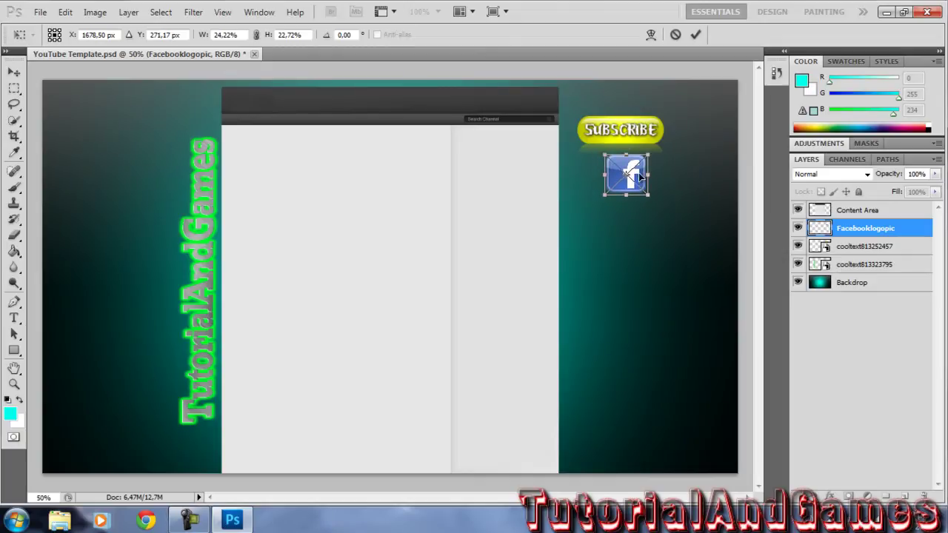
{"action": "left_click_drag", "start_coordinate": [646, 196], "coordinate": [636, 180]}
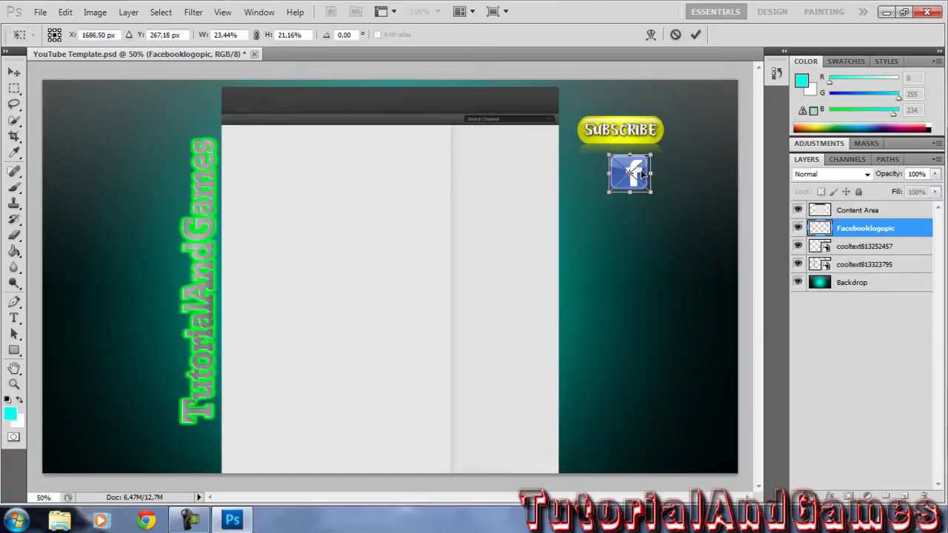
{"action": "left_click", "coordinate": [13, 71]}
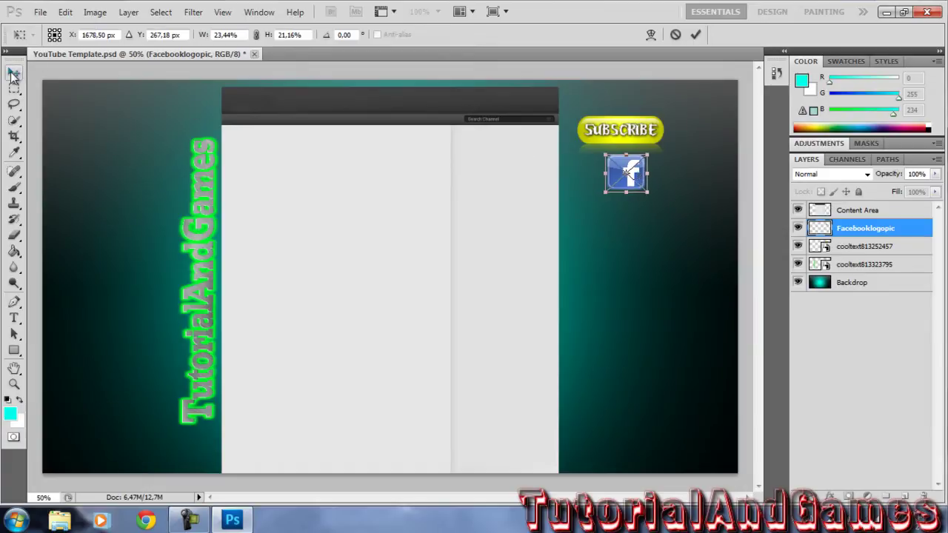
{"action": "left_click", "coordinate": [407, 205]}
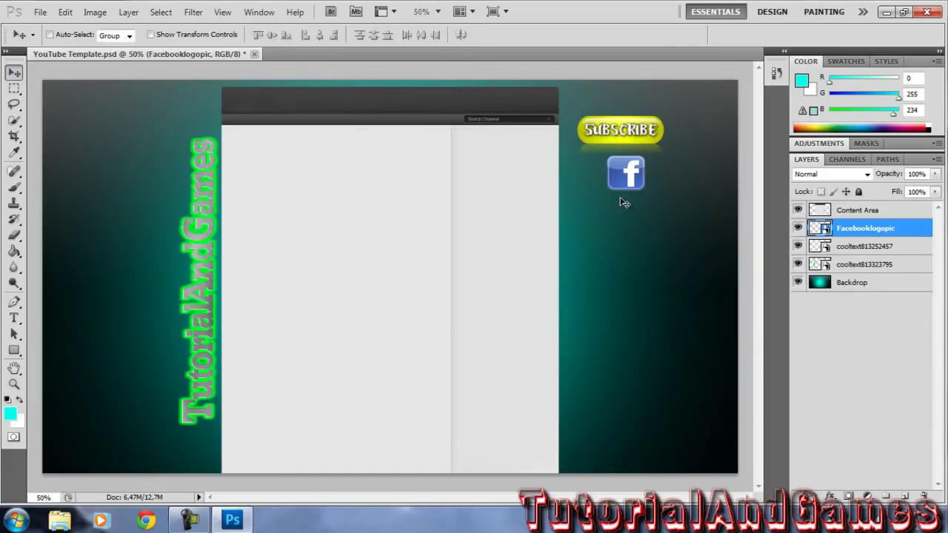
{"action": "left_click_drag", "start_coordinate": [637, 183], "coordinate": [630, 174]}
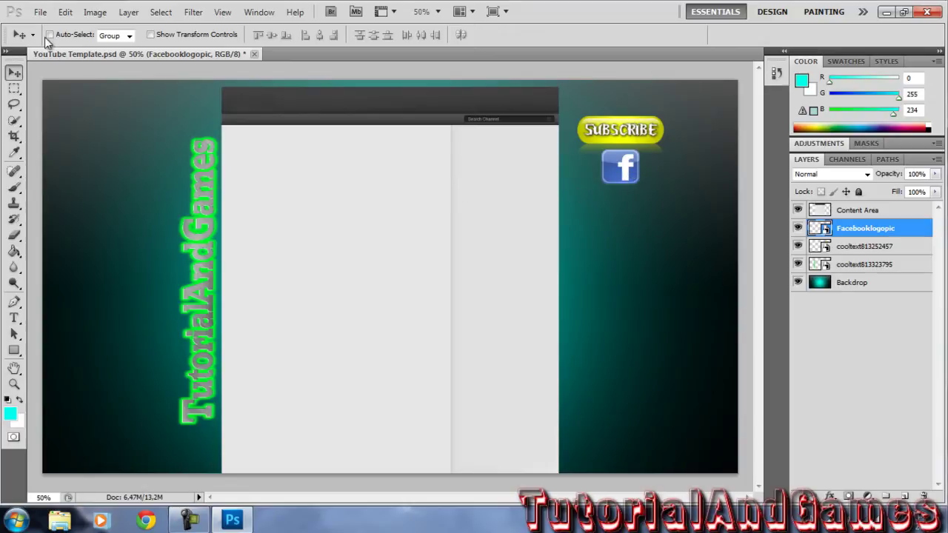
Save the image as JPEG 'YouTube Template.jpg', accepting the default quality settings.
{"action": "left_click", "coordinate": [41, 13]}
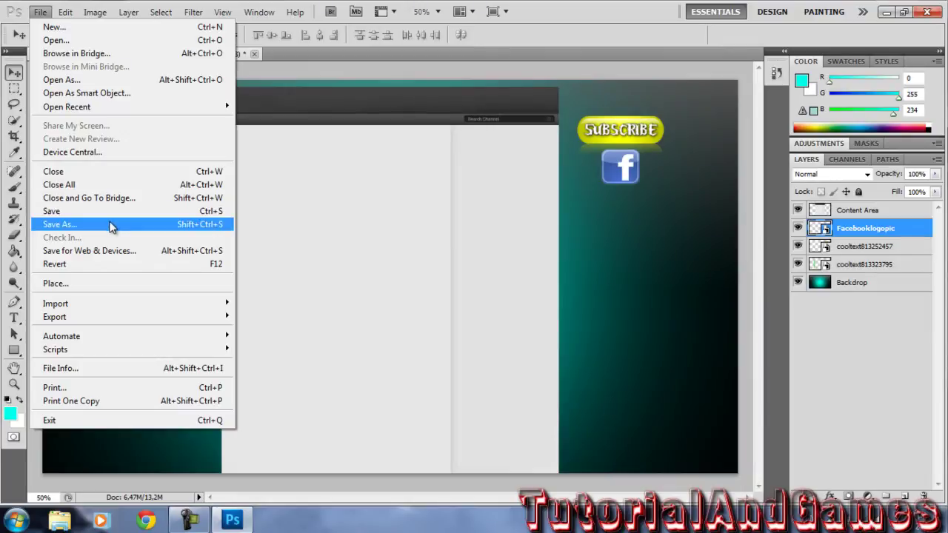
{"action": "left_click", "coordinate": [111, 222]}
{"action": "left_click", "coordinate": [480, 293]}
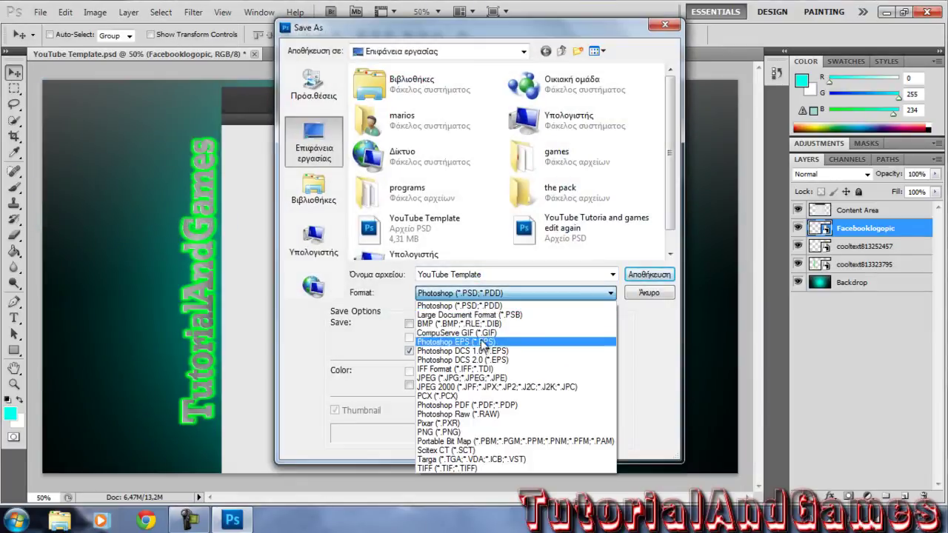
{"action": "left_click", "coordinate": [471, 379]}
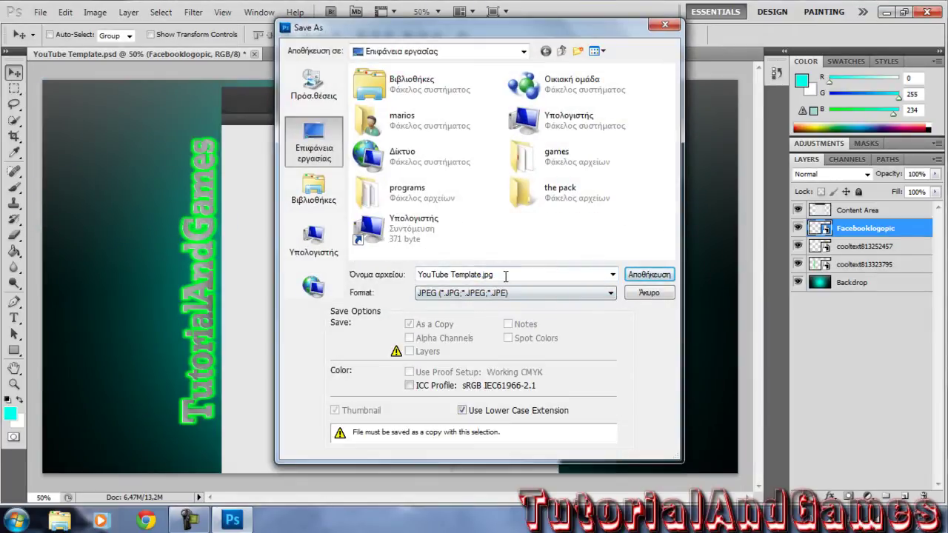
{"action": "left_click", "coordinate": [649, 275]}
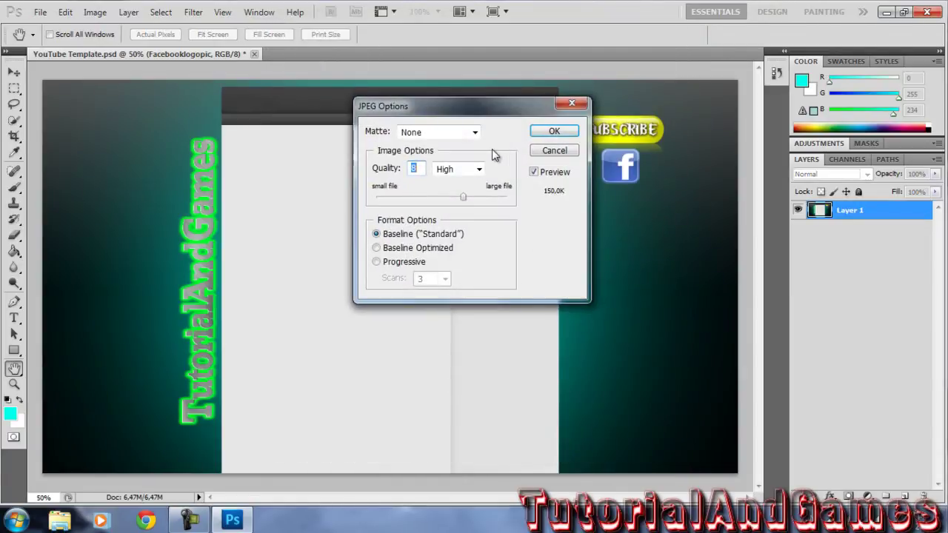
{"action": "left_click", "coordinate": [554, 131]}
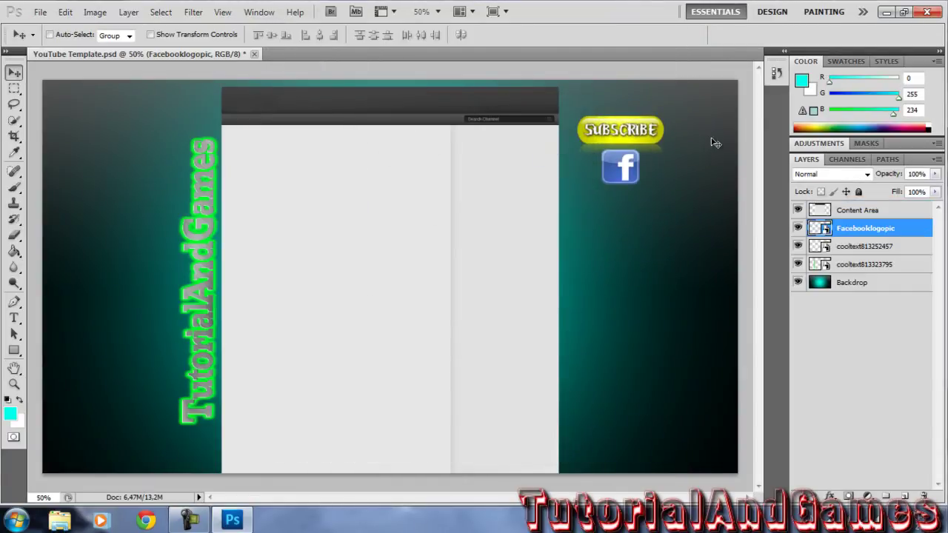
Quit Photoshop without saving, preview the saved JPEG, then open the text notes file.
{"action": "left_click", "coordinate": [926, 12]}
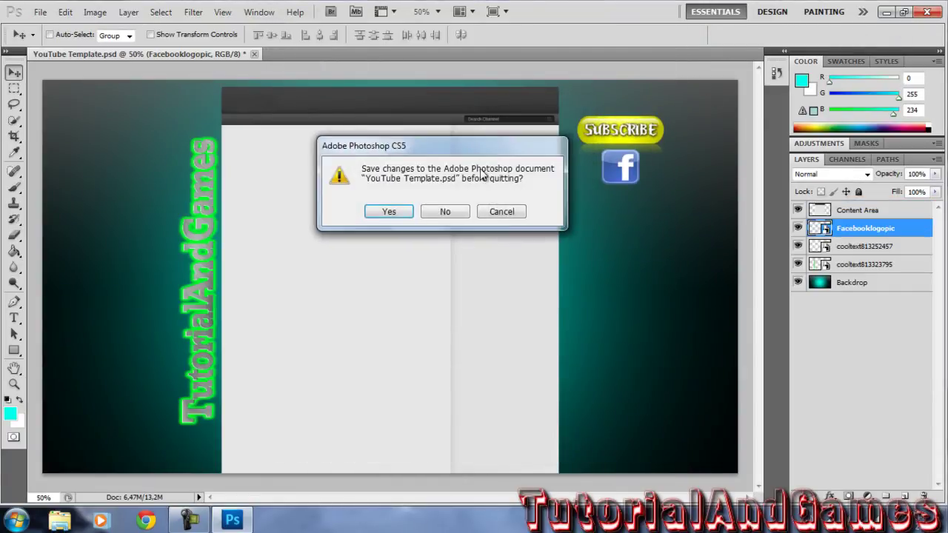
{"action": "left_click", "coordinate": [446, 212]}
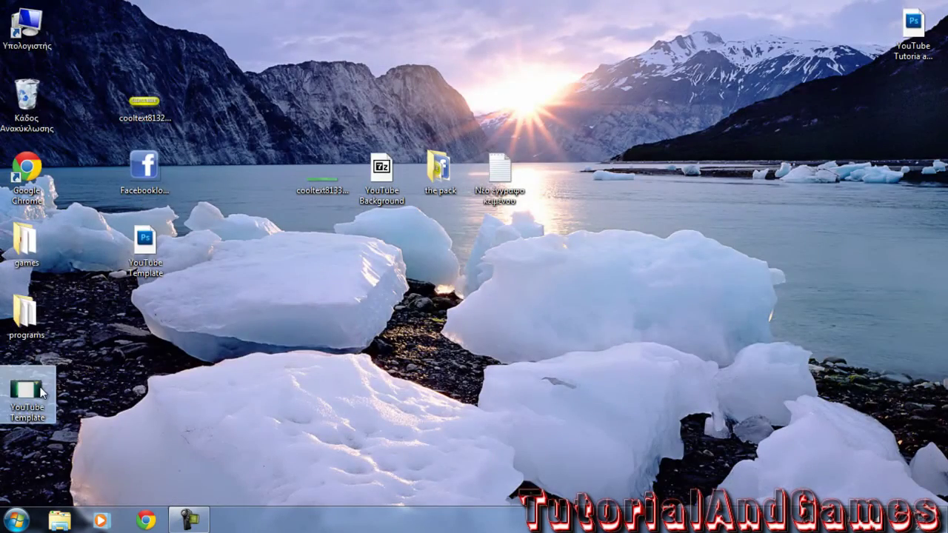
{"action": "double_click", "coordinate": [41, 393]}
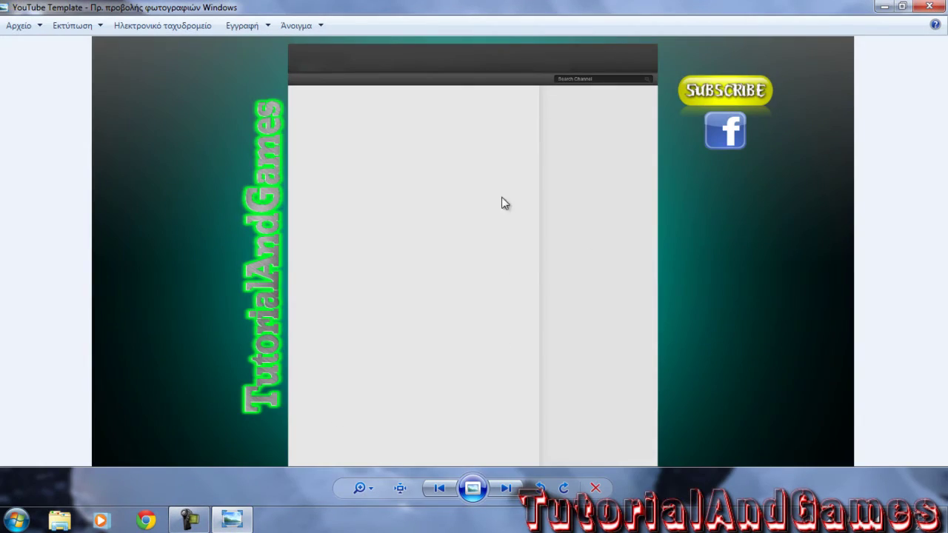
{"action": "left_click", "coordinate": [930, 6]}
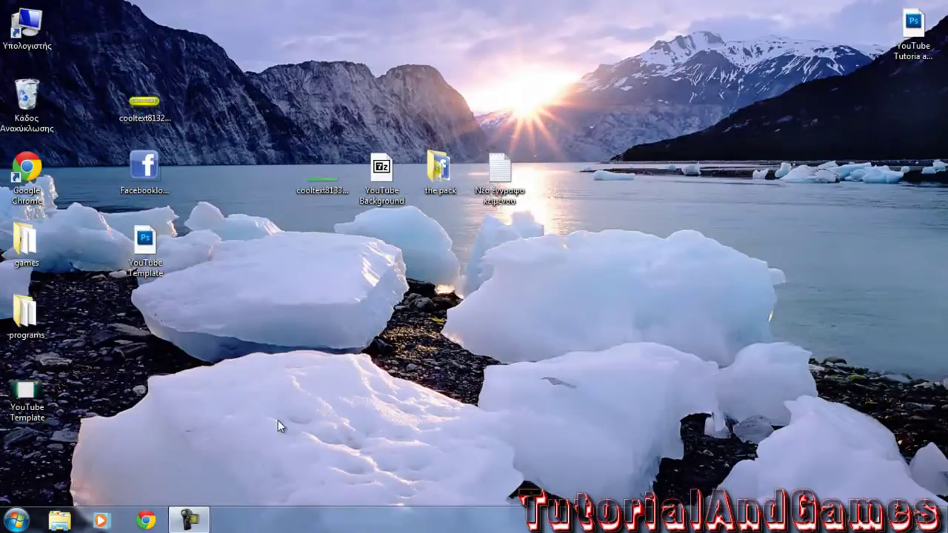
{"action": "double_click", "coordinate": [498, 178]}
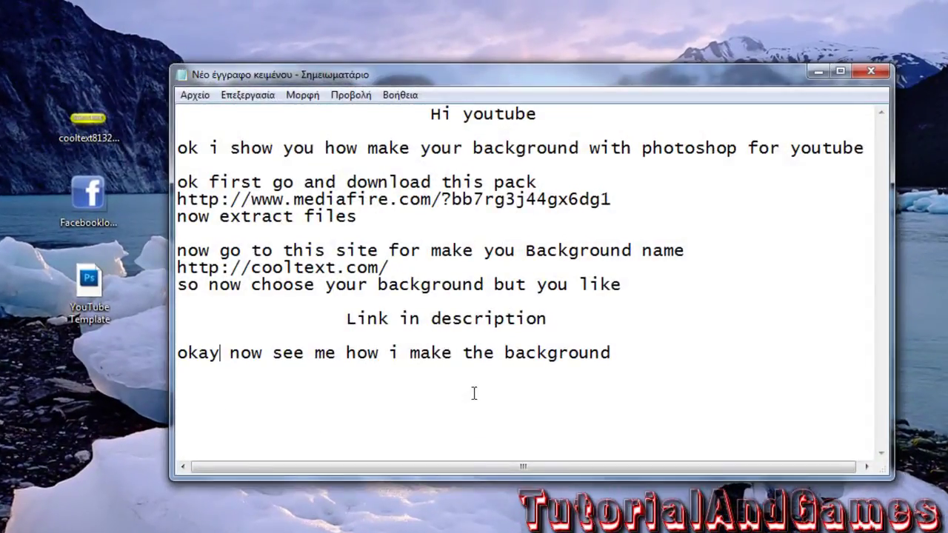
Add the sign-off line 'ok this is thx for watching', fixing typos, then select 'for watching'.
{"action": "left_click", "coordinate": [625, 360]}
{"action": "key", "text": "Return"}
{"action": "key", "text": "Return"}
{"action": "type", "text": "os"}
{"action": "key", "text": "BackSpace"}
{"action": "key", "text": "BackSpace"}
{"action": "type", "text": "k"}
{"action": "type", "text": "hios"}
{"action": "key", "text": "BackSpace"}
{"action": "key", "text": "BackSpace"}
{"action": "key", "text": "BackSpace"}
{"action": "type", "text": "s is th"}
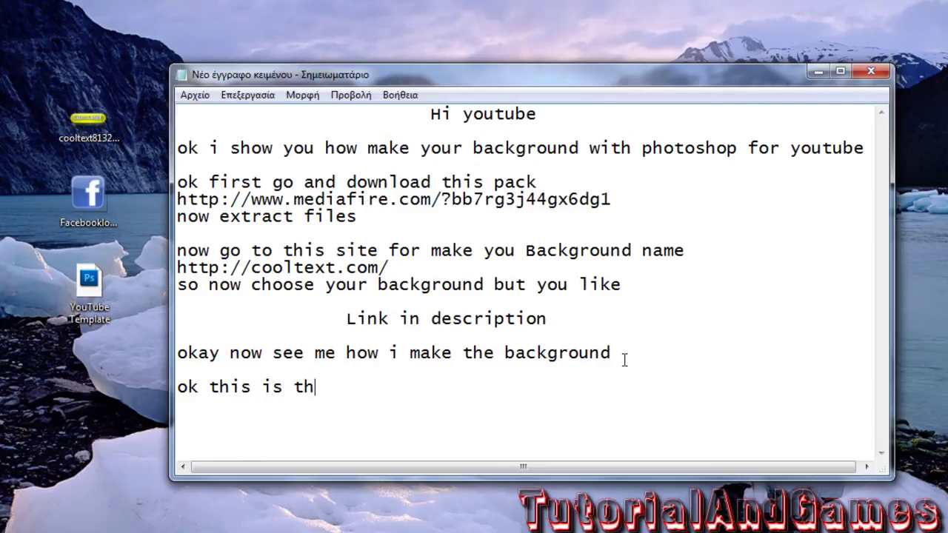
{"action": "type", "text": "x for watc"}
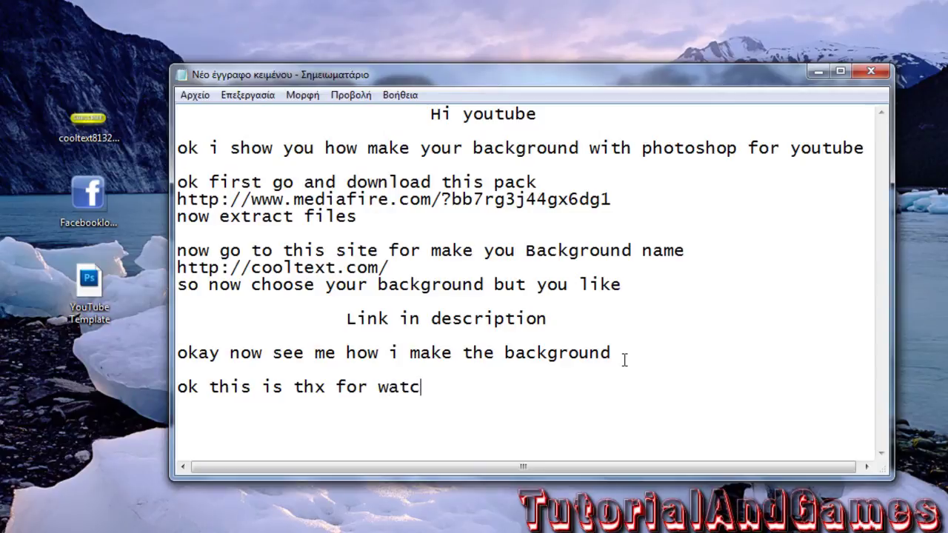
{"action": "type", "text": "hin"}
{"action": "type", "text": "g"}
{"action": "left_click_drag", "start_coordinate": [484, 398], "coordinate": [179, 413]}
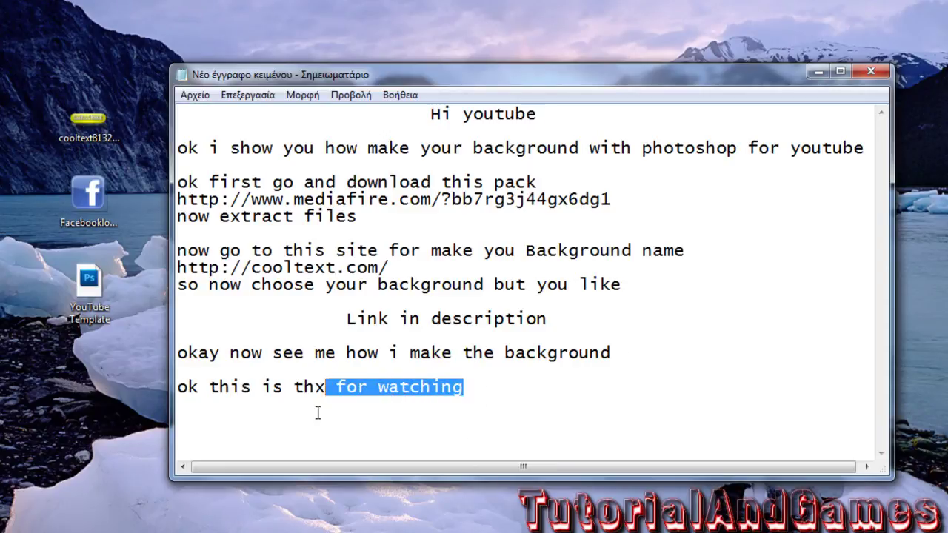